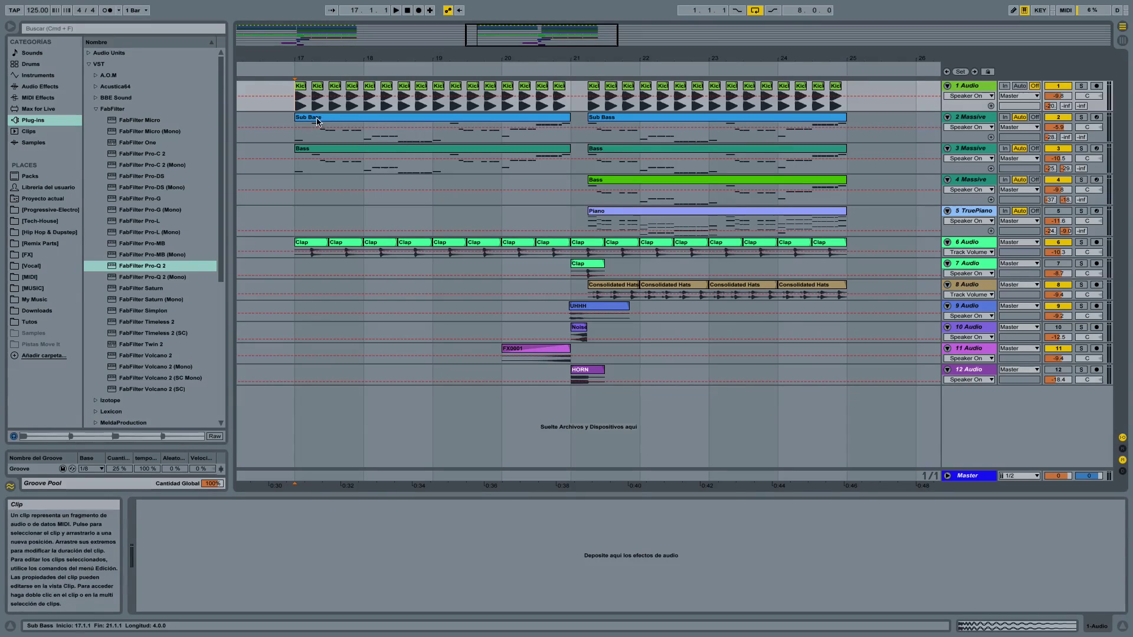
- Play the arrangement from bar 17 and mark the gap at 21.1.1 across tracks 1 to 5
key(space)
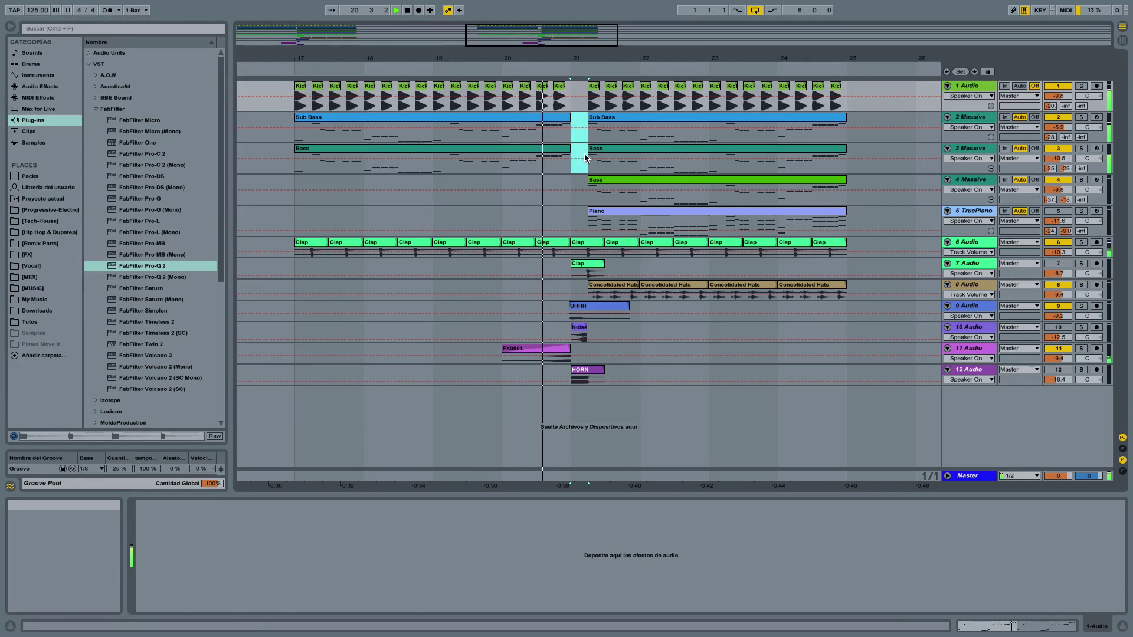
drag(569, 137, 583, 153)
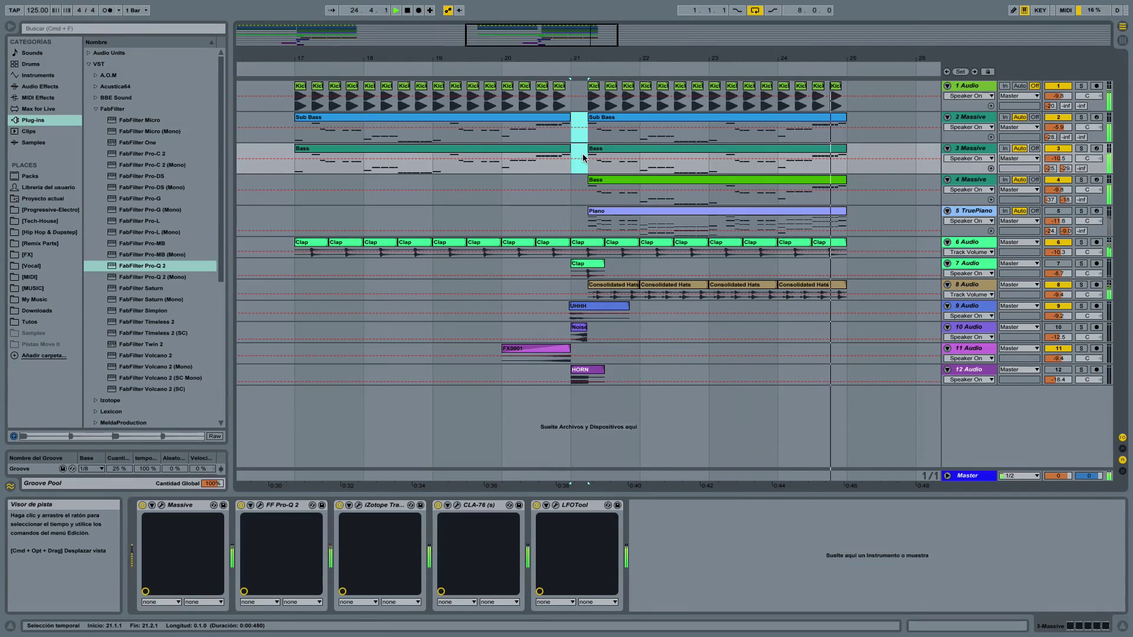
key(space)
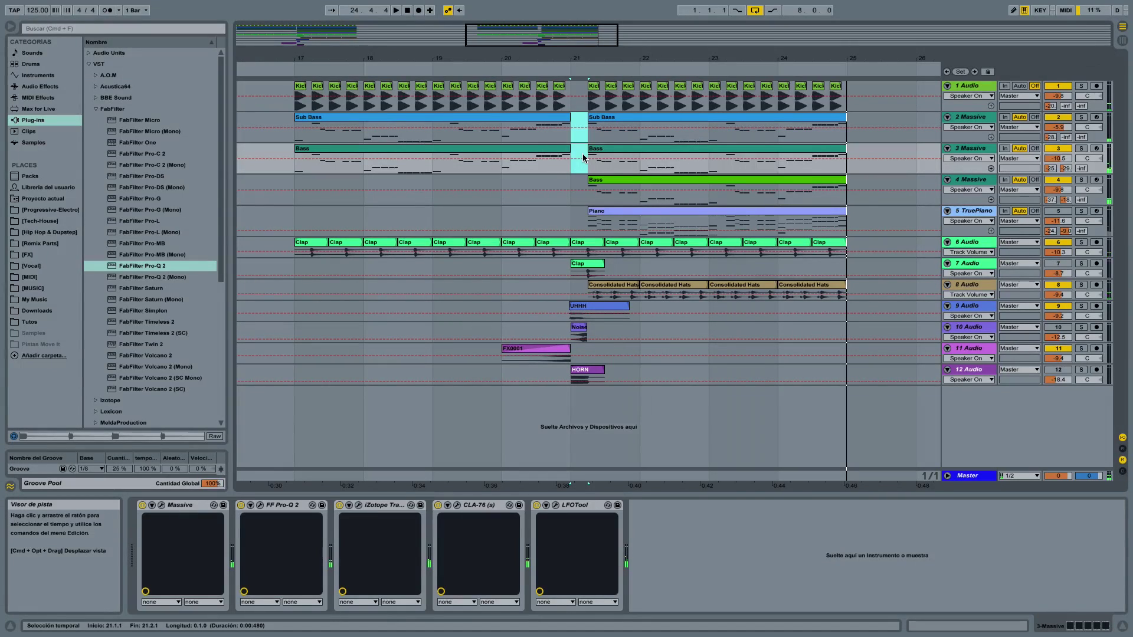
scroll(514, 177, right, 5)
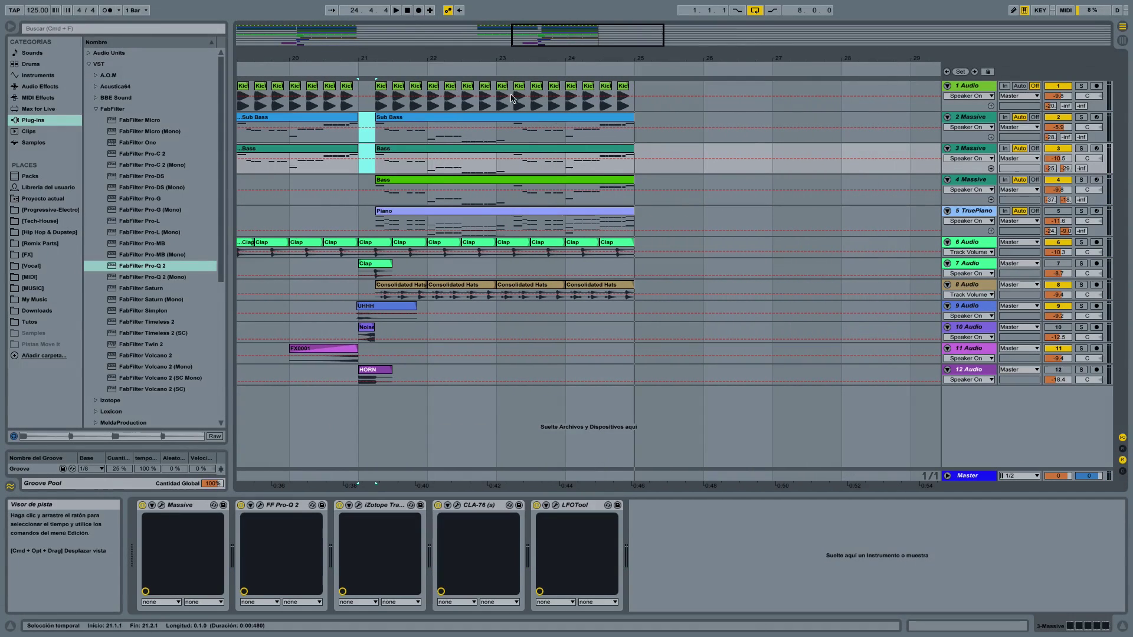
scroll(440, 61, left, 5)
drag(572, 104, 580, 217)
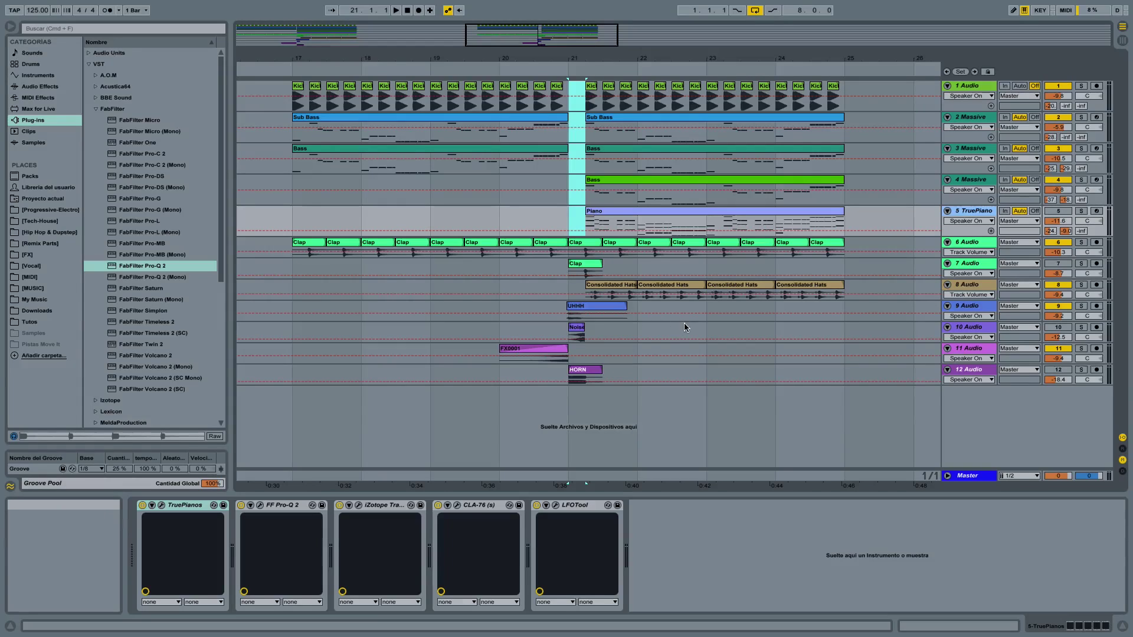
- Audition the UHHH clip on track 9 soloed from bar 21, and turn its solo off again
click(1081, 306)
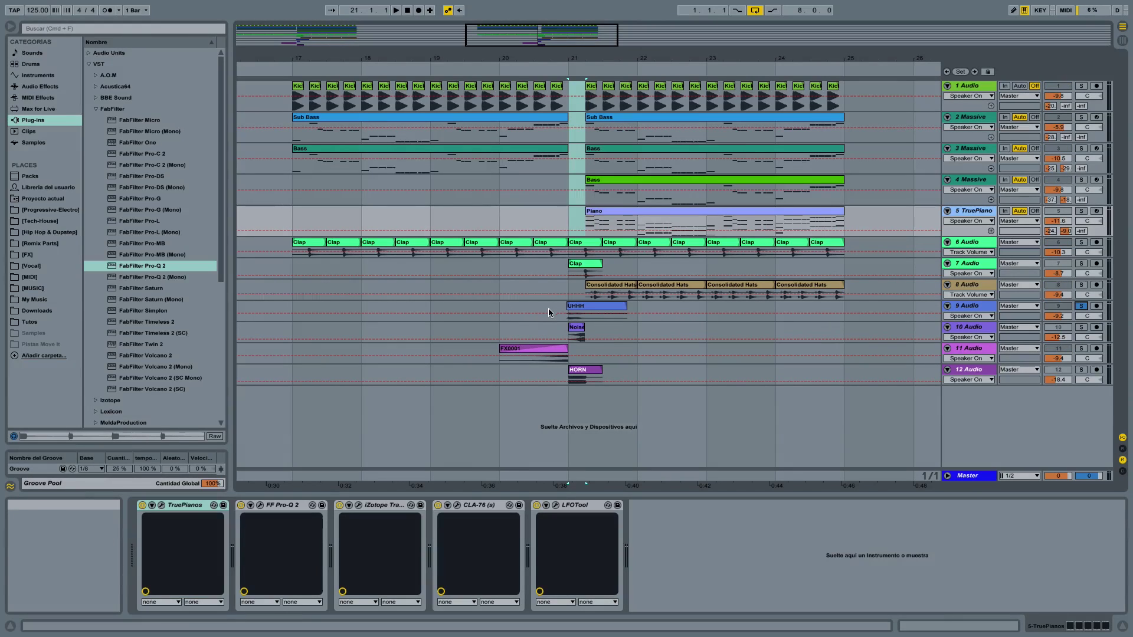
click(551, 311)
key(space)
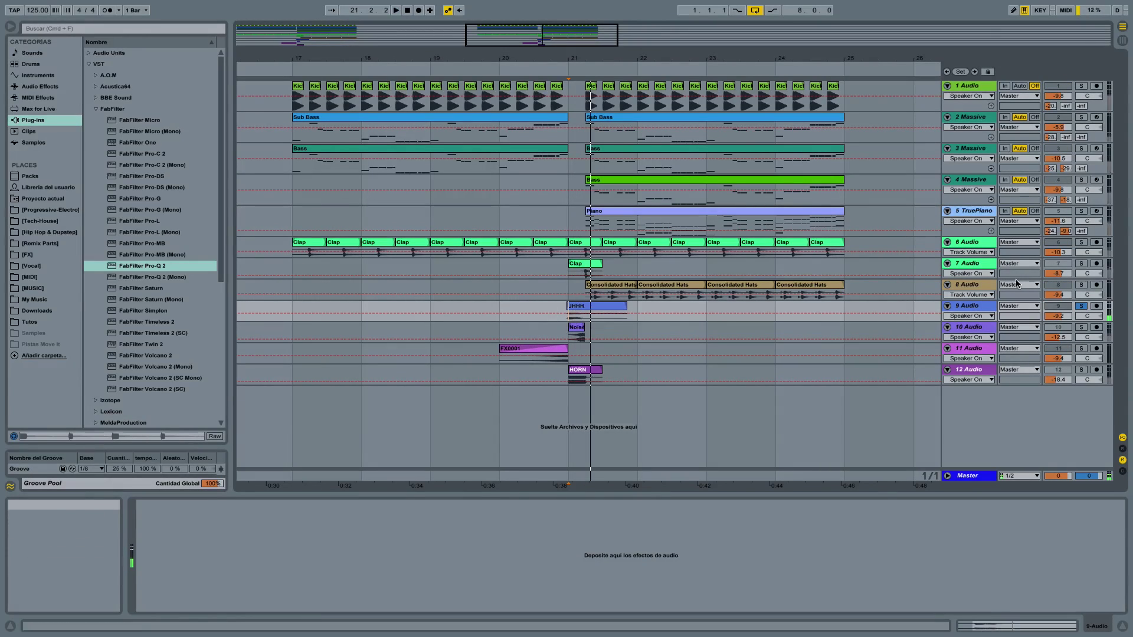
click(1083, 306)
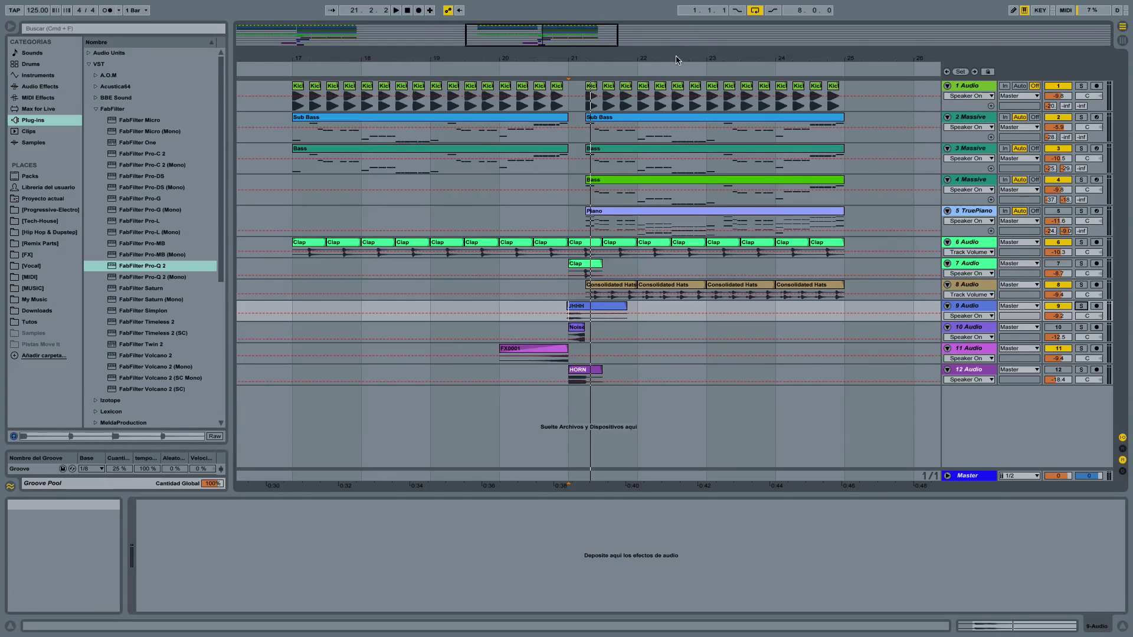
- Go to the section starting at bar 1 and mute audio tracks 9 and 11
drag(534, 63, 847, 57)
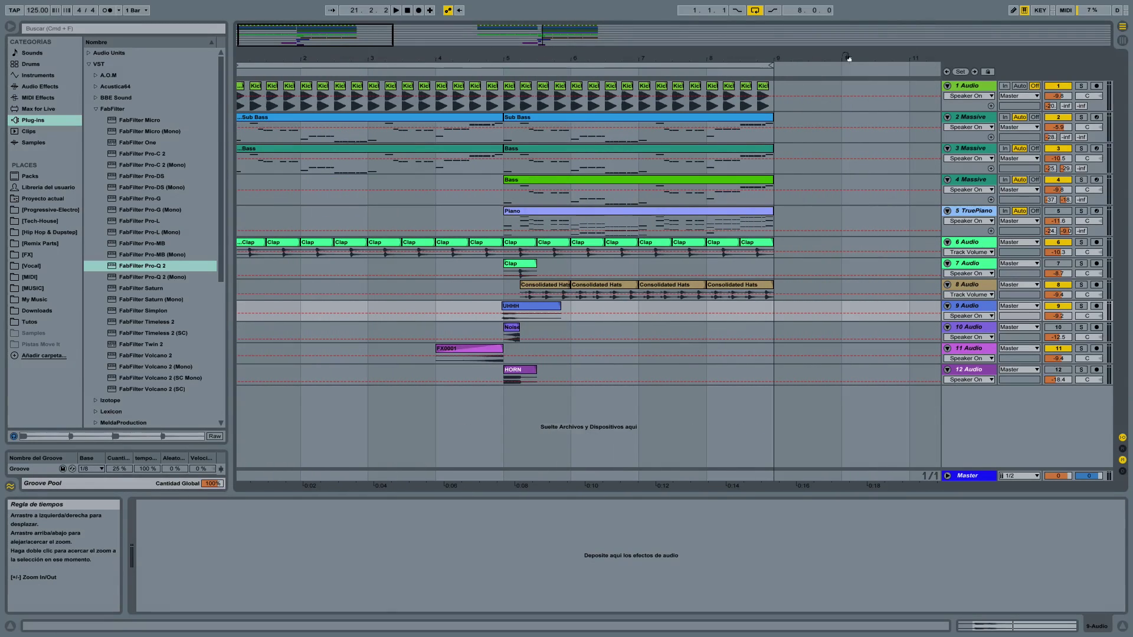
drag(452, 55, 489, 56)
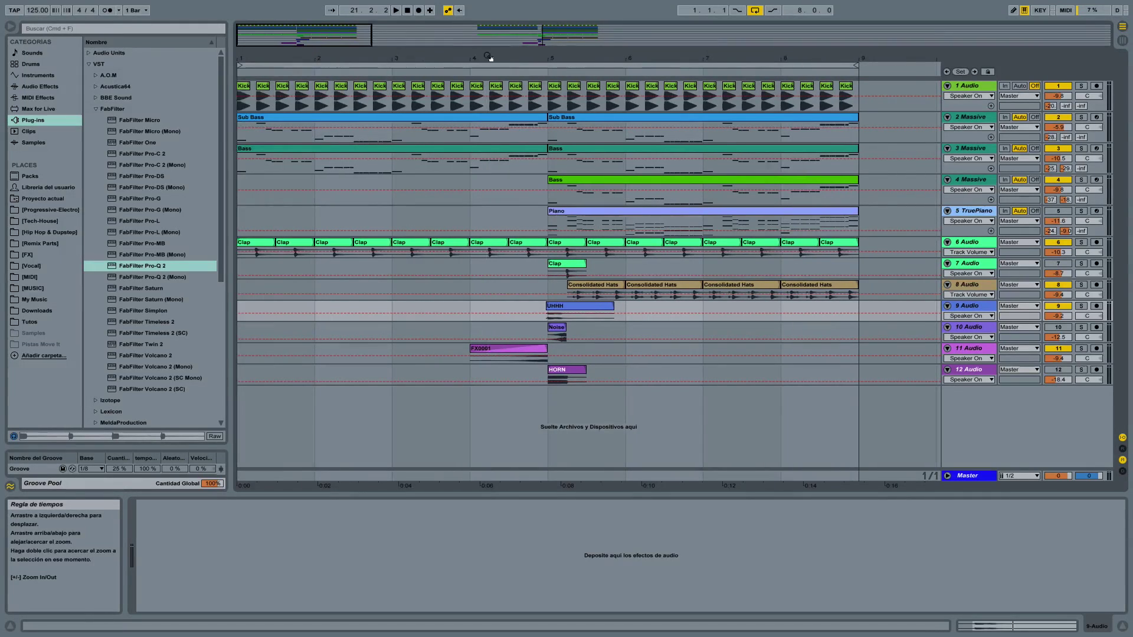
click(1062, 309)
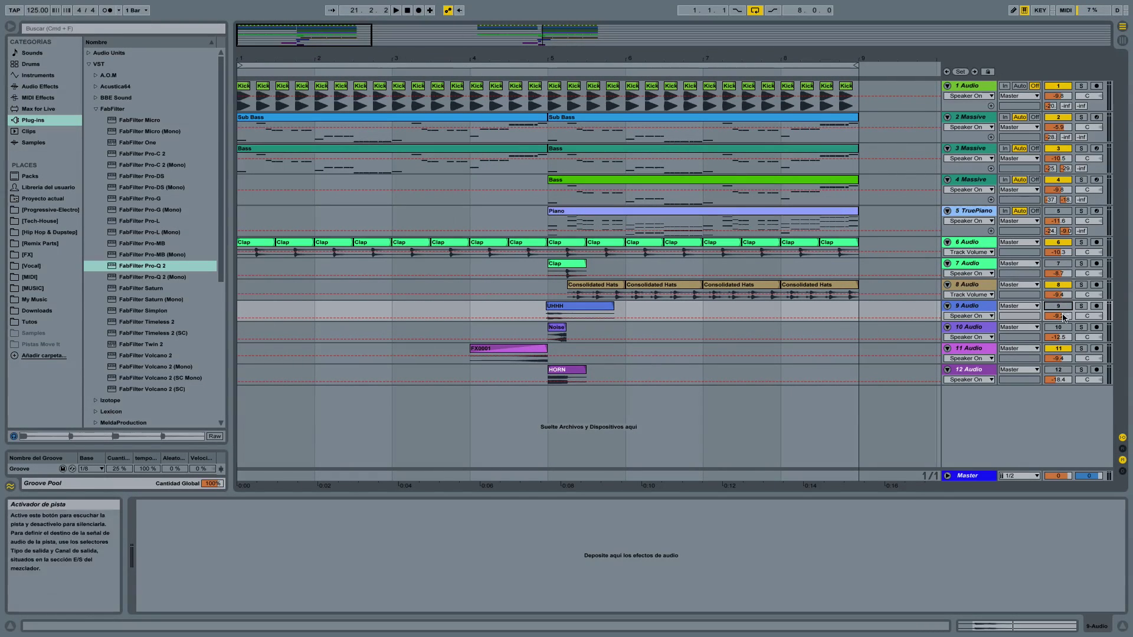
click(1059, 348)
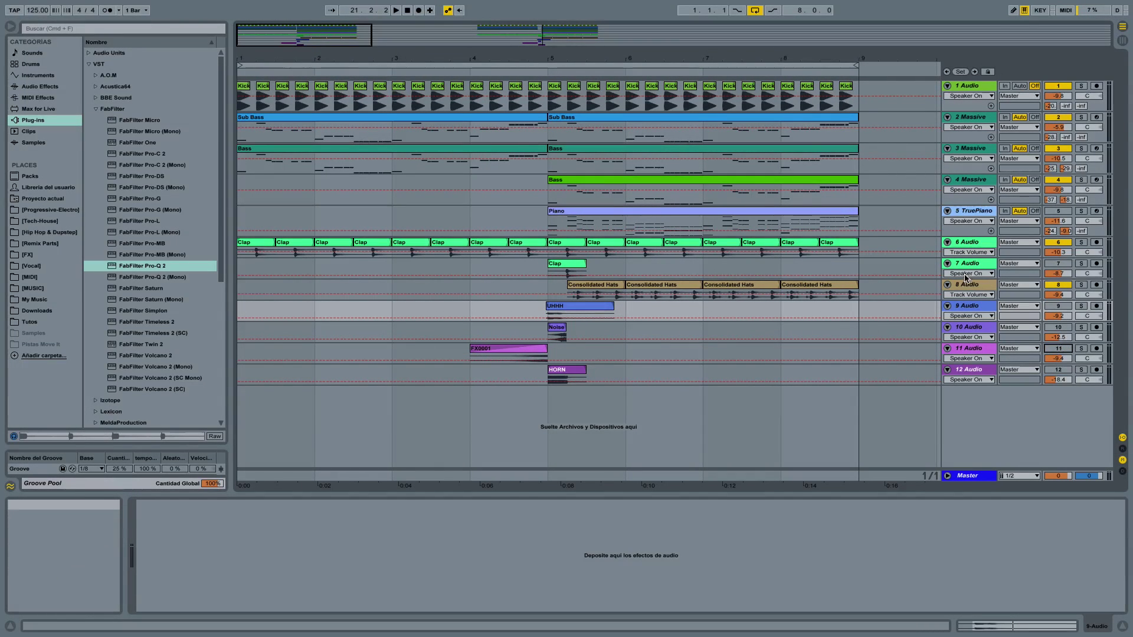
- Delete the Kick clip at 5.1.1 on track 1 and play the section from bar 4 to check it
click(558, 89)
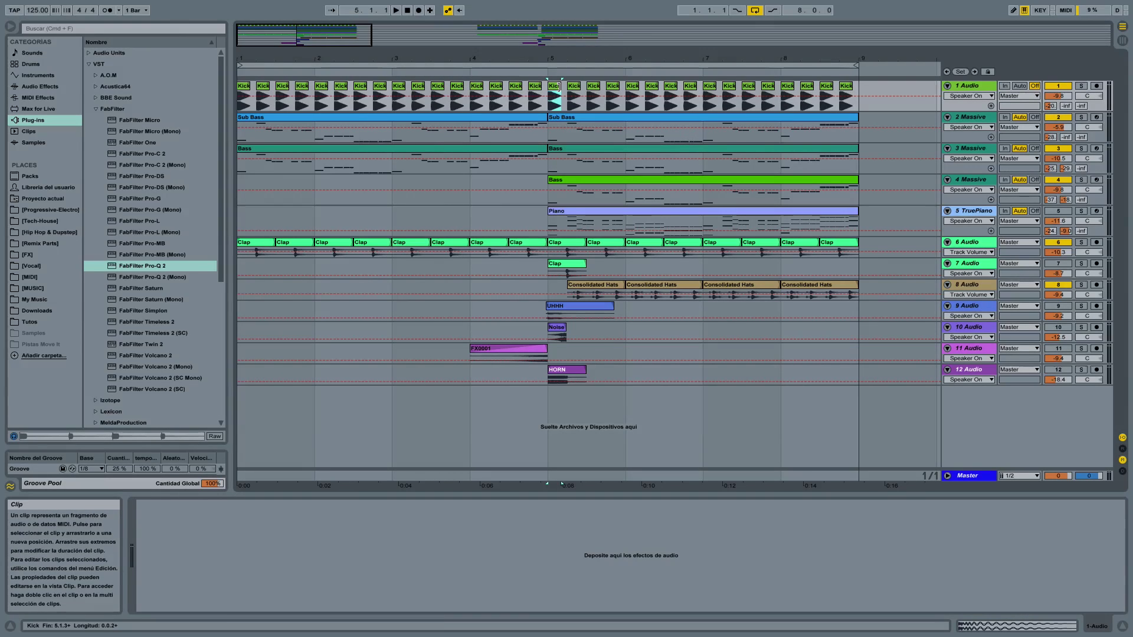
key(Delete)
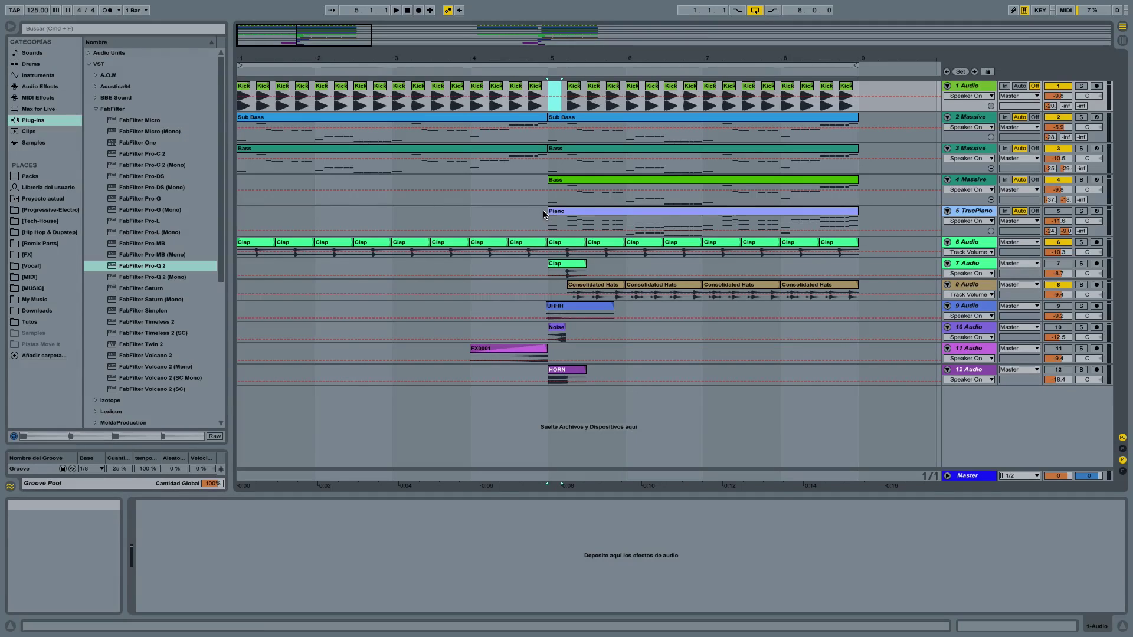
click(458, 222)
key(space)
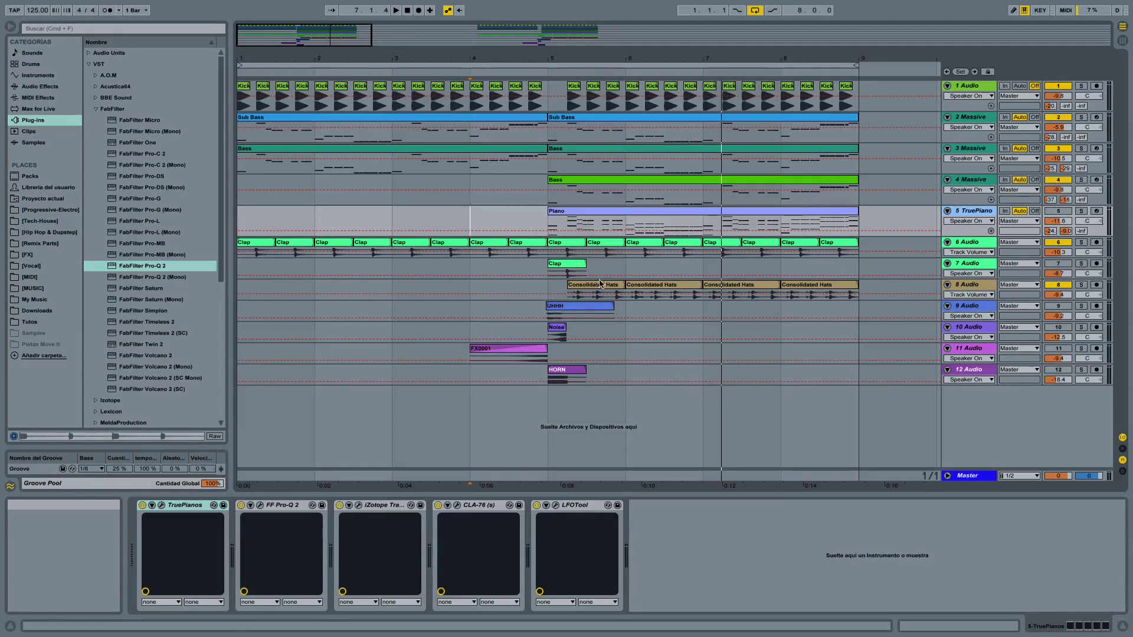
- Compare the section's playback with the track 4 Massive bass muted and with it active again
click(1056, 181)
key(space)
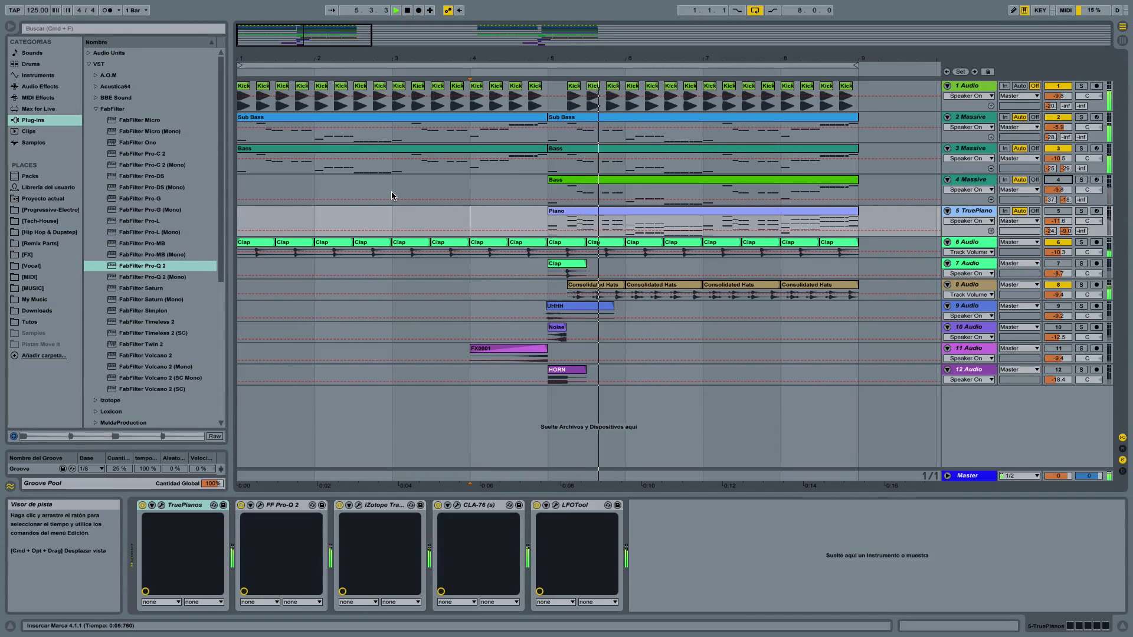
key(space)
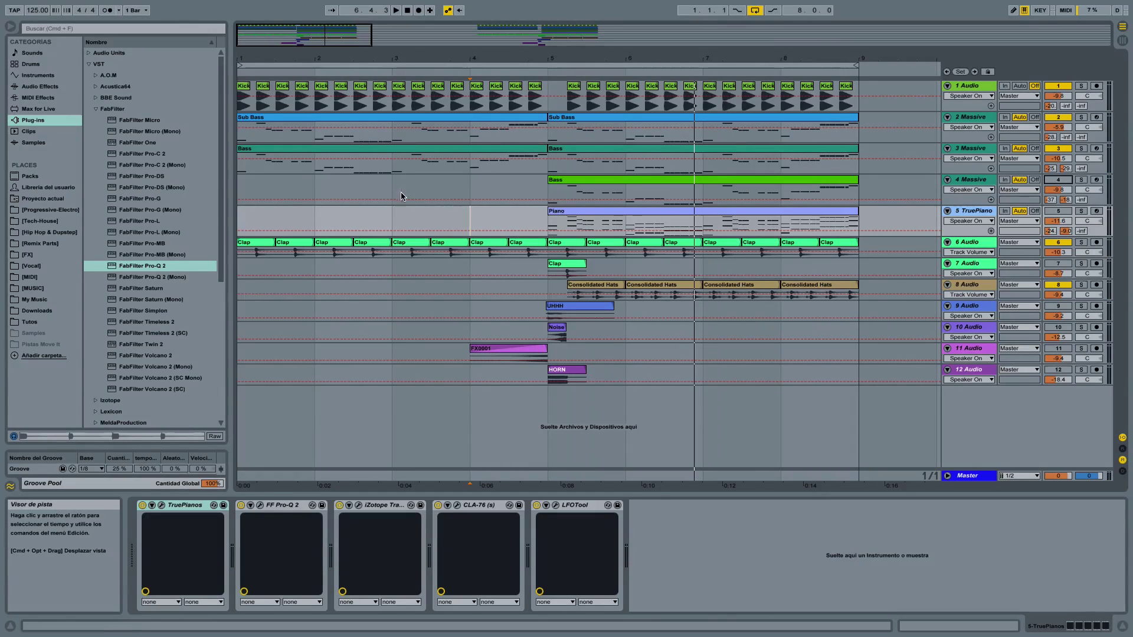
click(1058, 179)
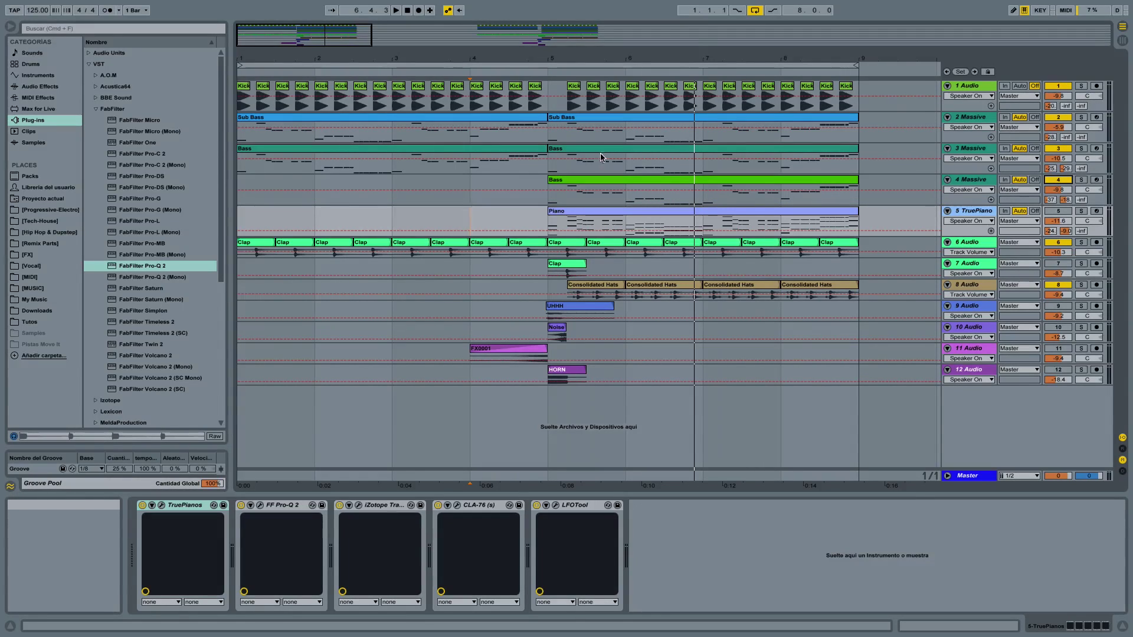
click(404, 199)
key(space)
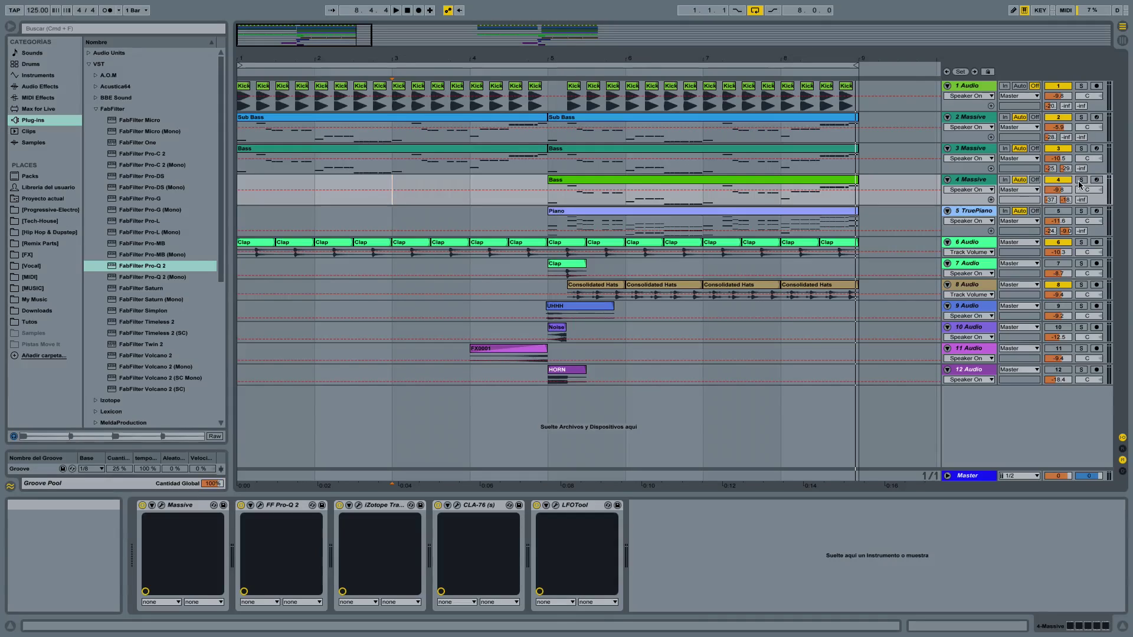
- Audition the Bass clips on tracks 3 and 4 soloed from bar 5, and turn their solo off
click(1081, 149)
click(651, 148)
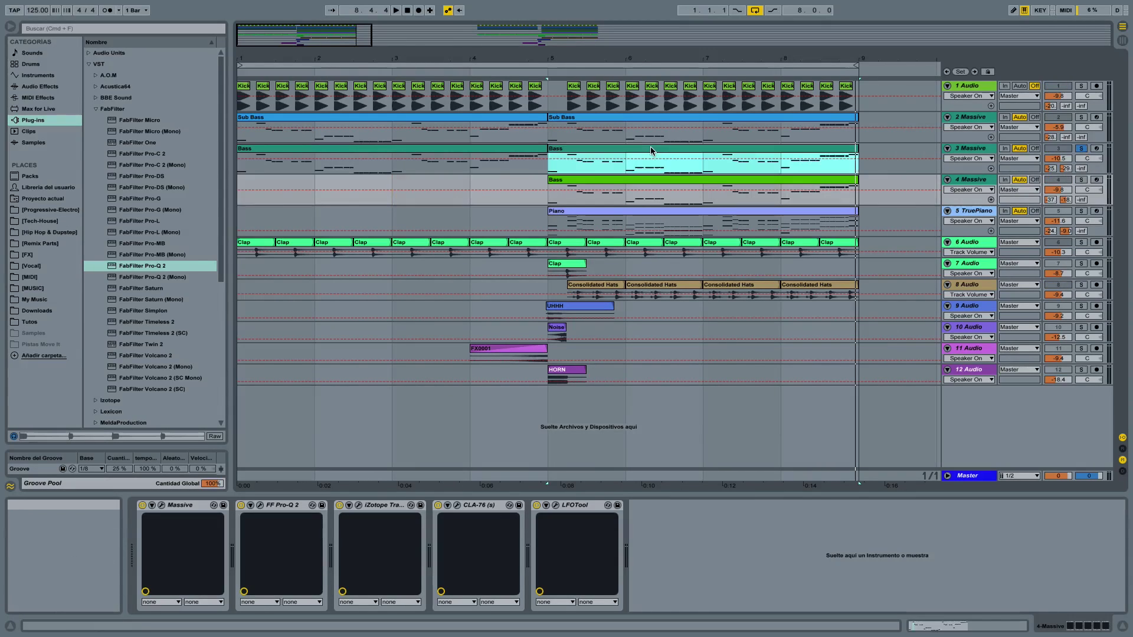
key(space)
click(1081, 180)
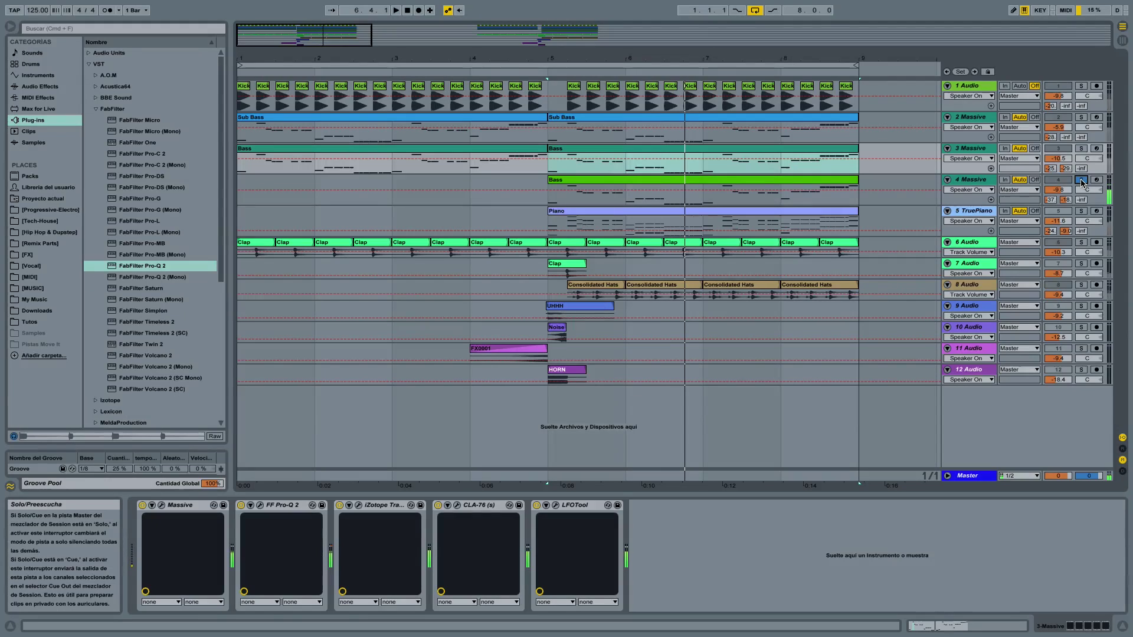
click(1081, 181)
- Solo the track 5 piano during playback, set its volume to -8.4 dB, and bring it back into the full mix
click(1081, 211)
key(space)
drag(1066, 223, 1065, 218)
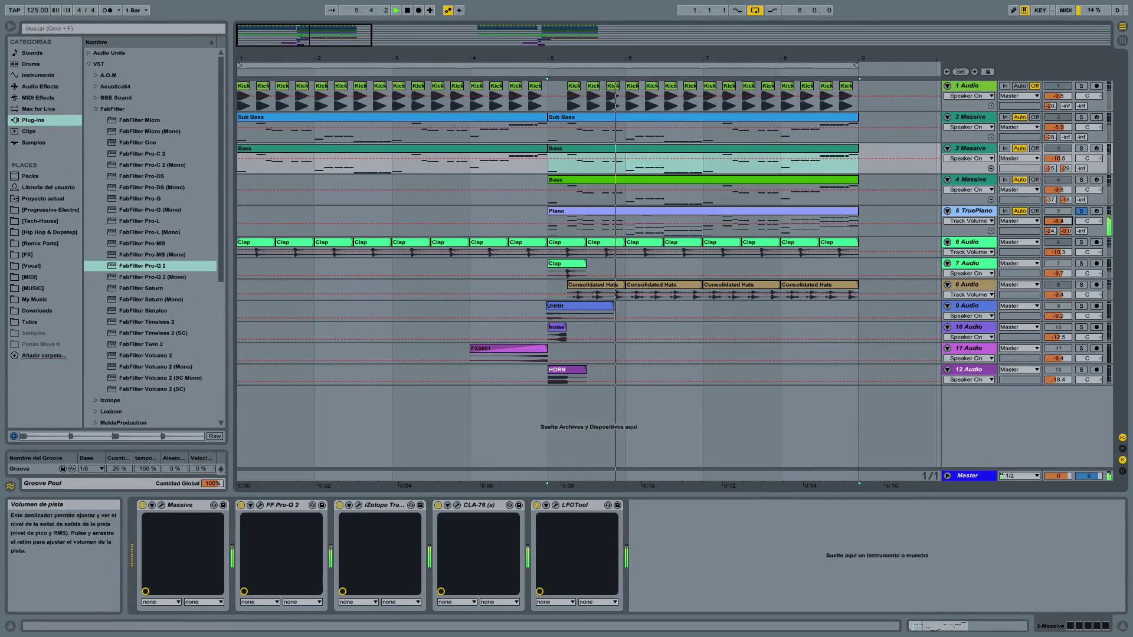
click(1081, 212)
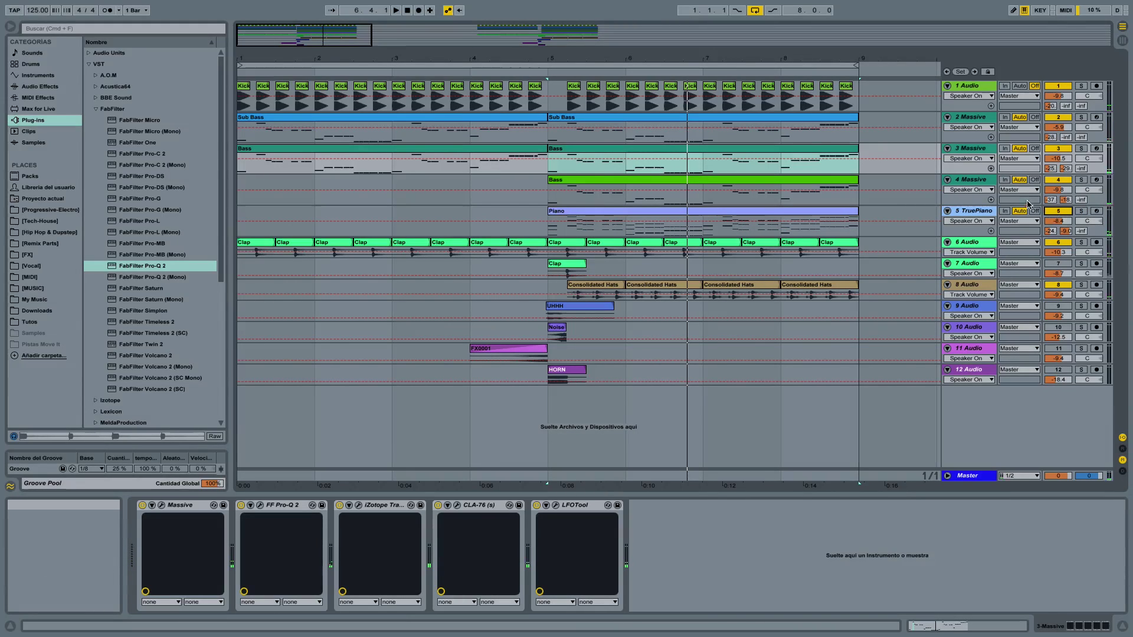
- Mute the track 4 Massive bass and switch the arrangement grid to 1/4T
click(1058, 179)
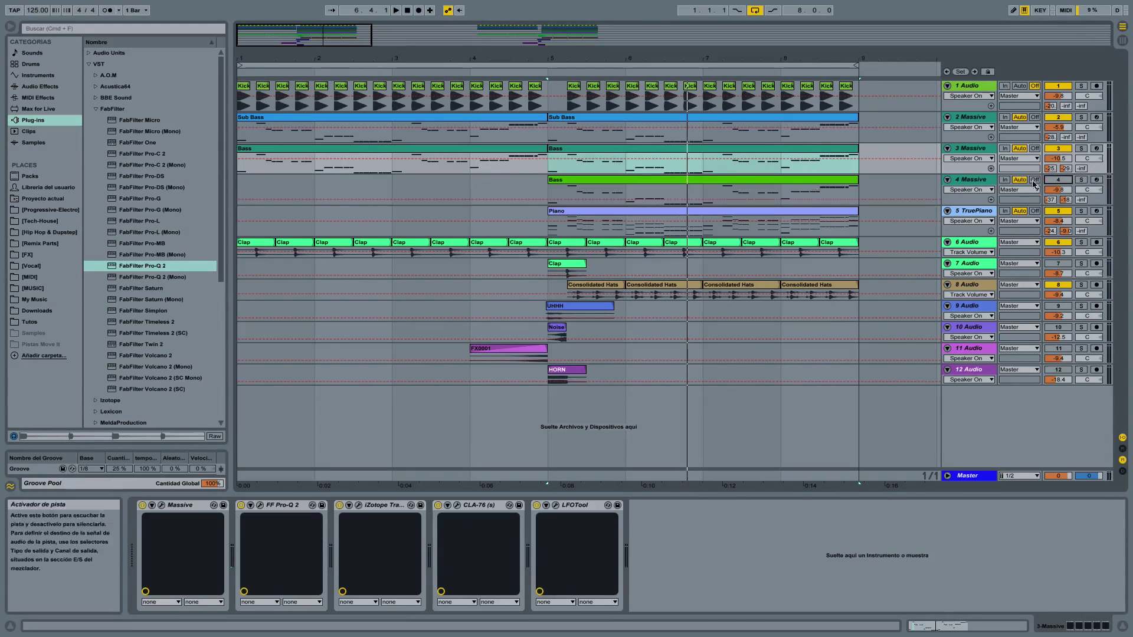
right_click(525, 179)
click(539, 252)
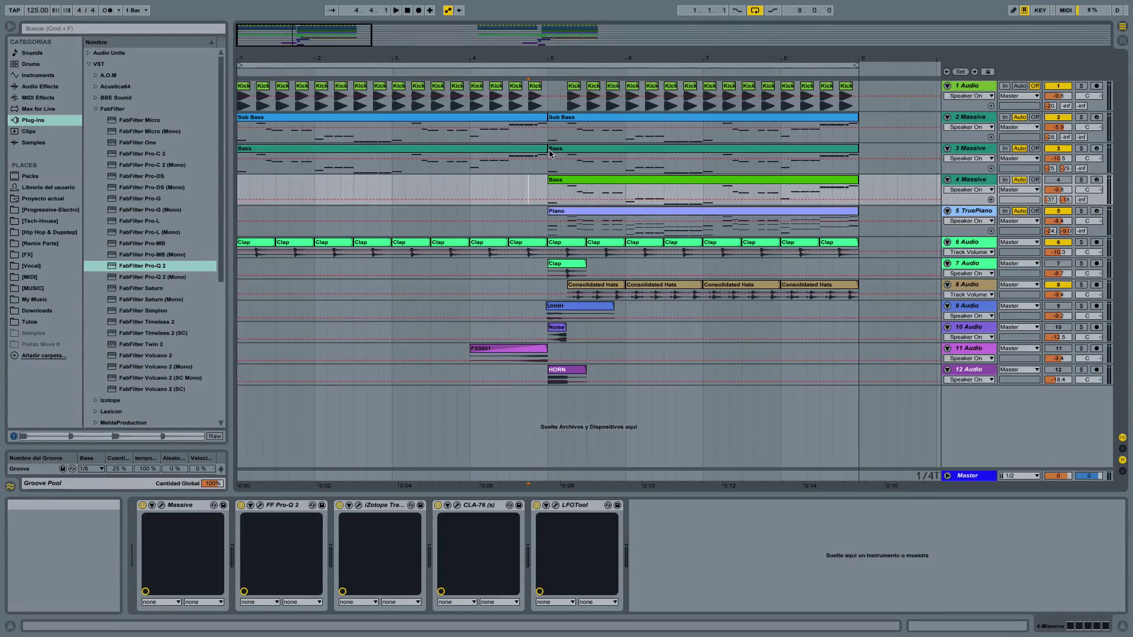
- Trim the starts of the second Sub Bass clip and the Bass clips on tracks 3 and 4 from bar 5 to 5.1.3
click(550, 153)
drag(549, 151, 561, 125)
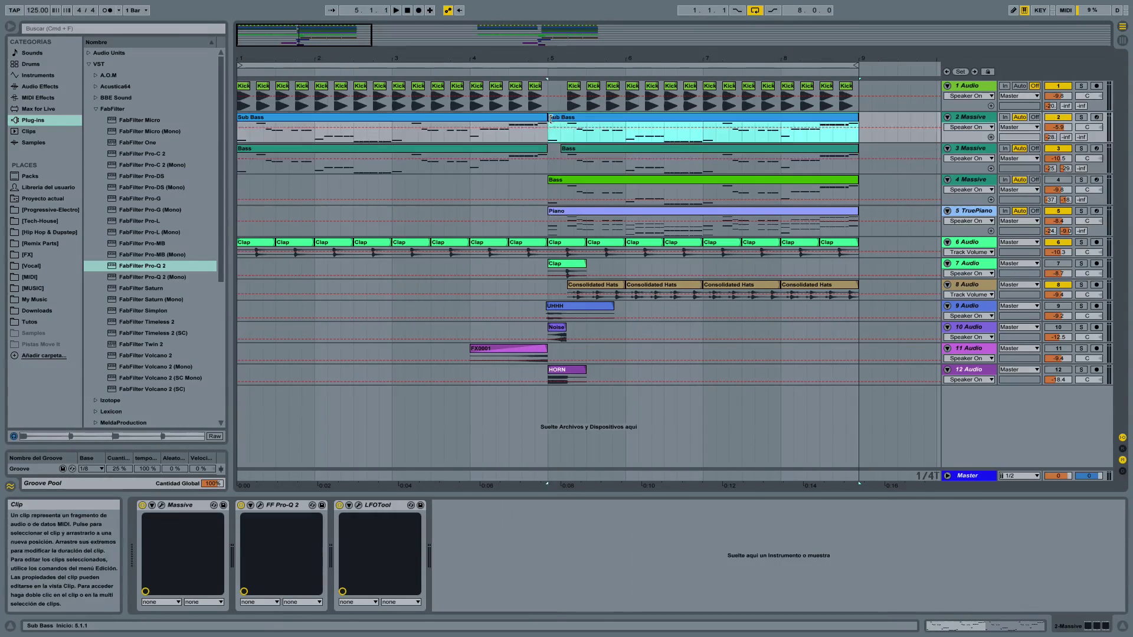
click(549, 184)
drag(549, 183, 561, 183)
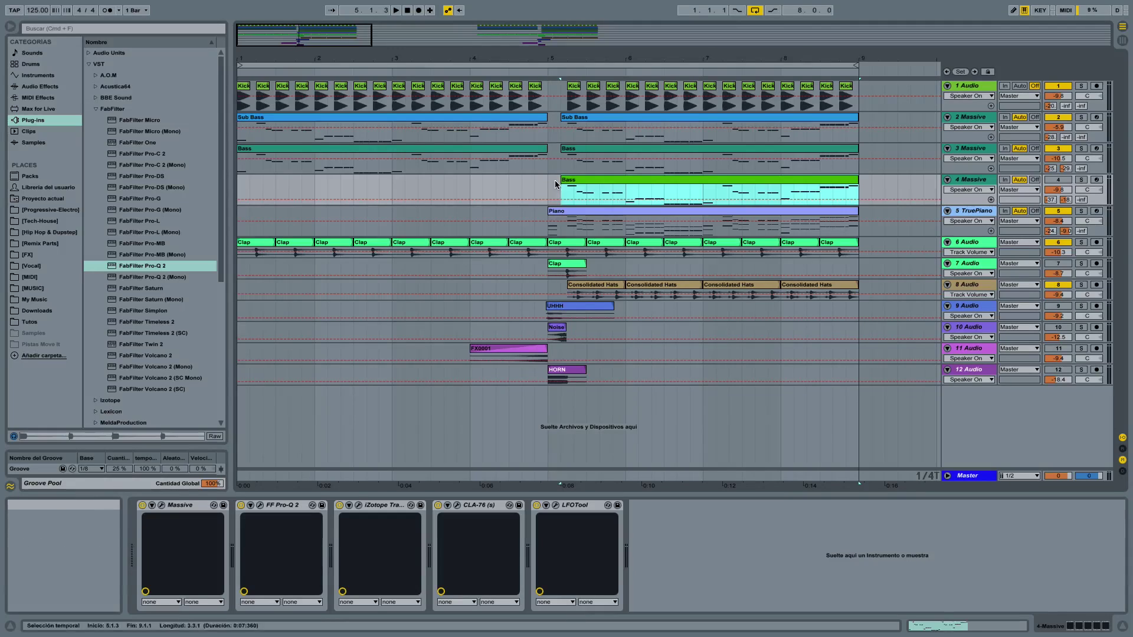
- Play the section from bar 3 and set the track 5 piano volume to -12.2 dB
click(510, 190)
click(394, 192)
key(space)
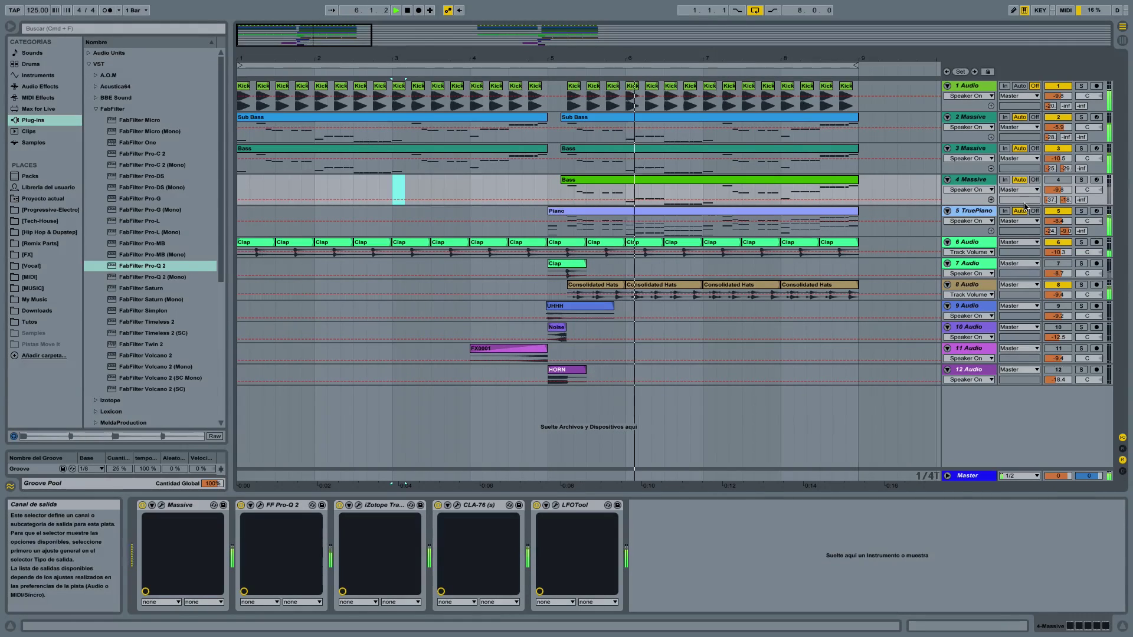
drag(1058, 221, 1066, 224)
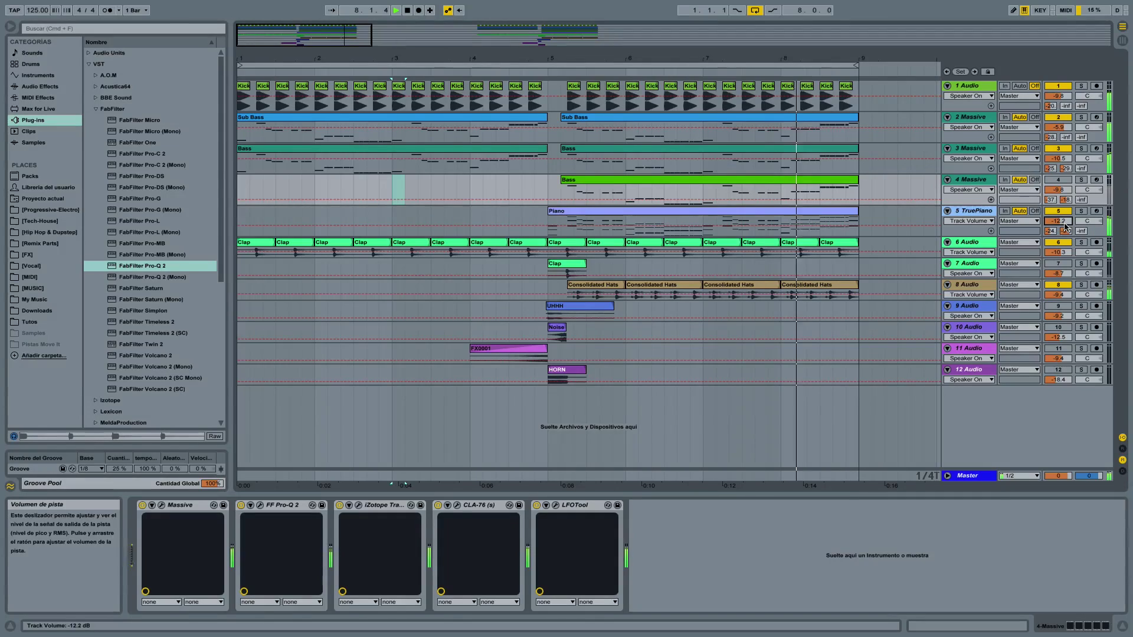
key(space)
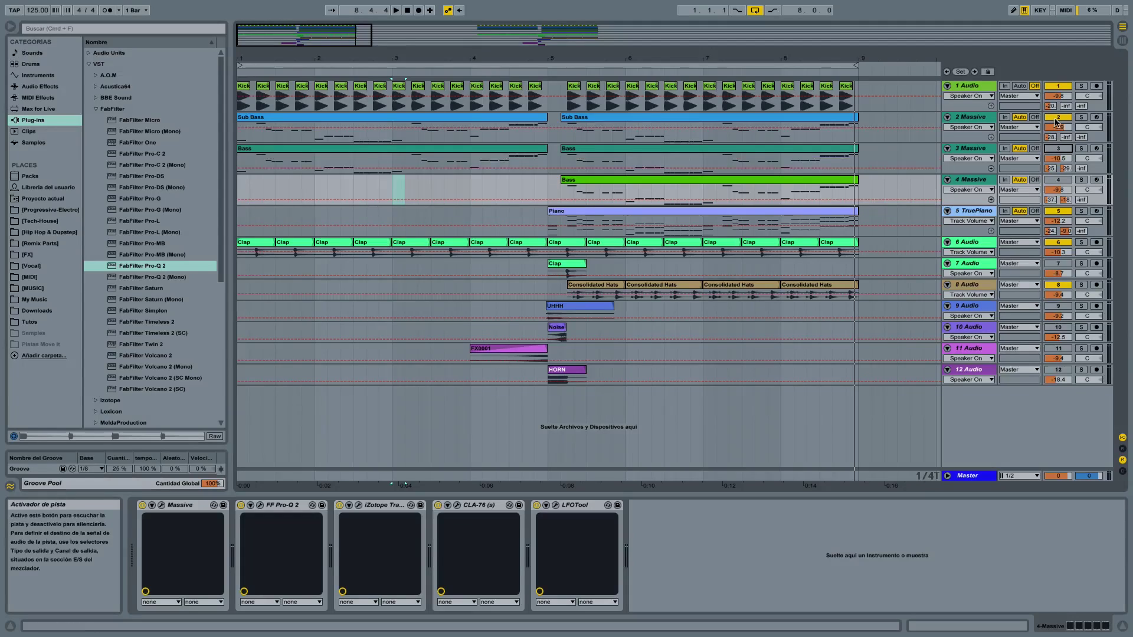
- Mute the track 5 piano and enable the track 7 clap, listening to it from bar 4
click(1057, 216)
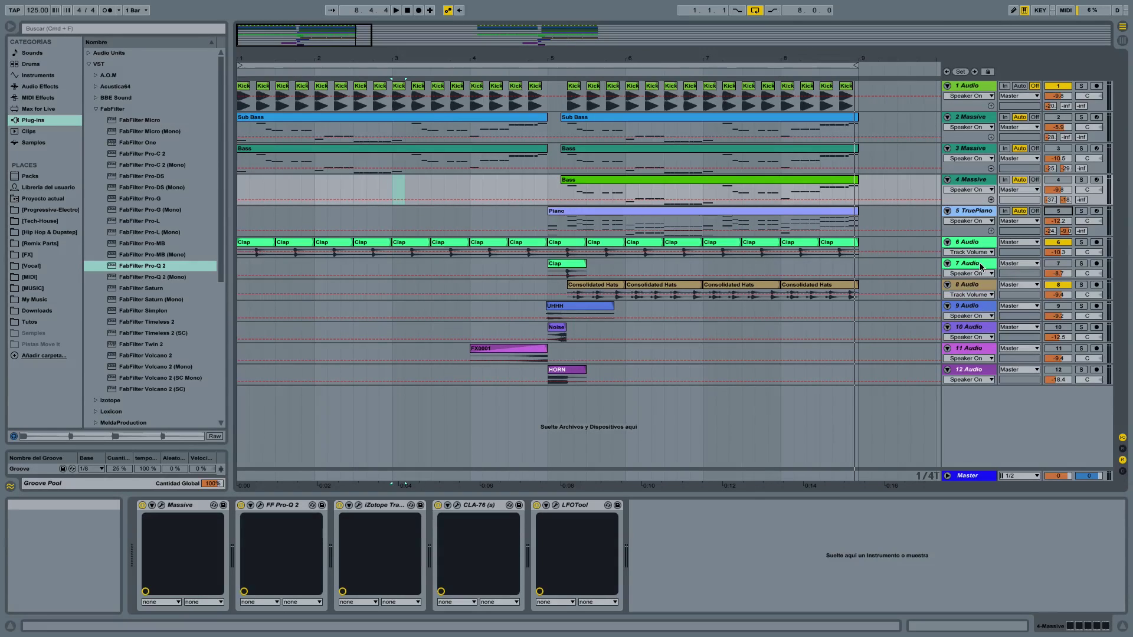
click(1059, 264)
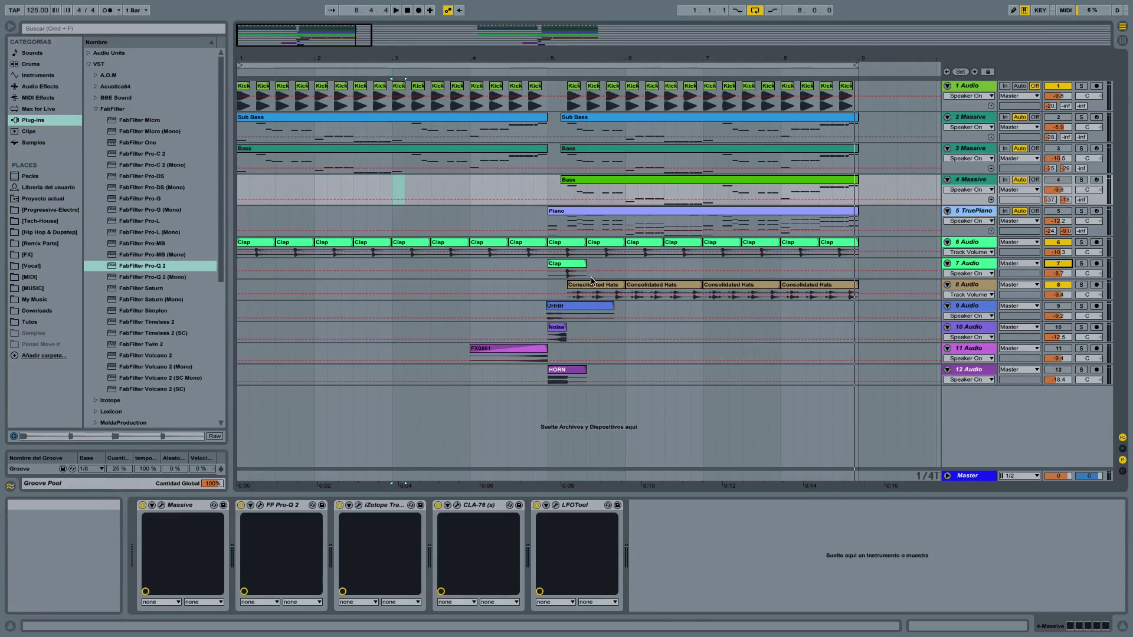
click(471, 270)
key(space)
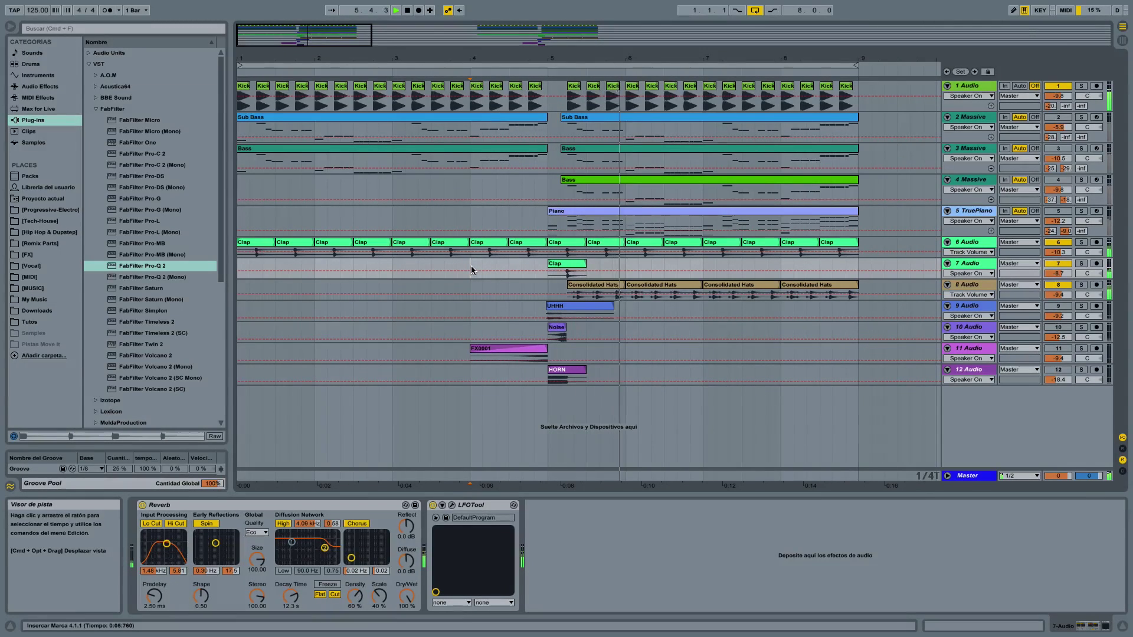
key(space)
key(space)
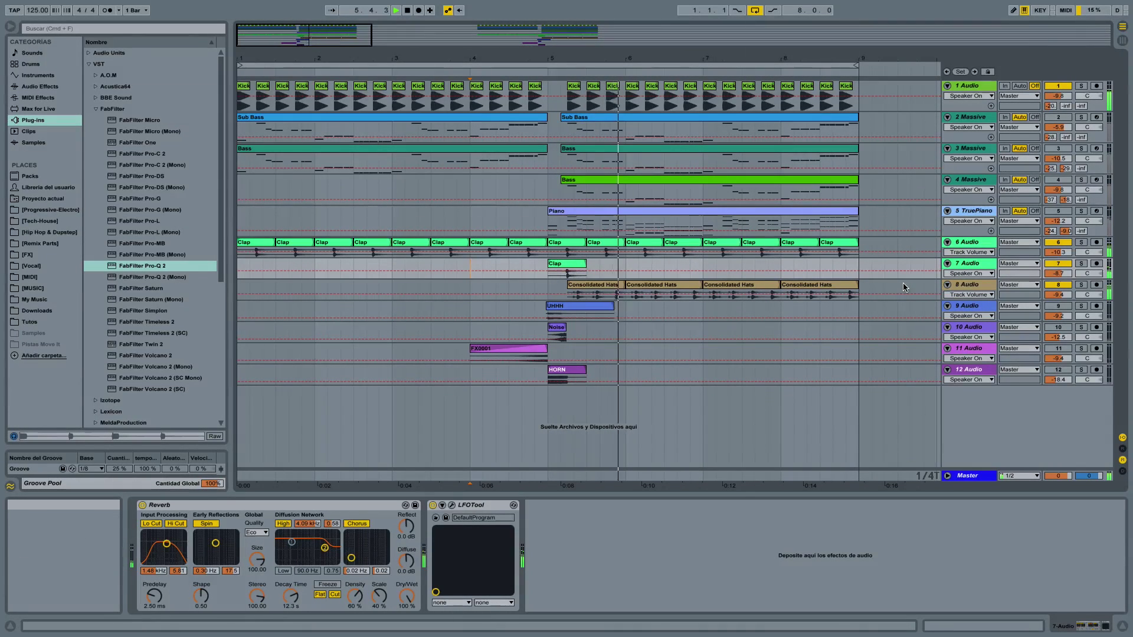
click(977, 274)
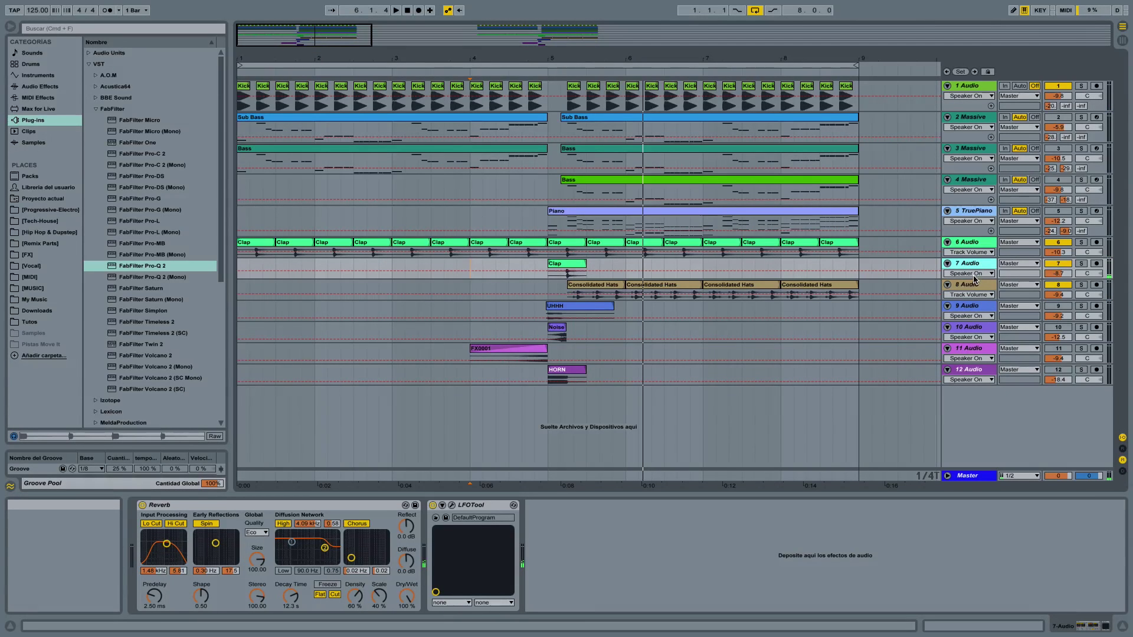
- Enlarge the track 7 clap lane around bar 5, display its Reverb Dry/Wet automation, and solo the track
drag(974, 279, 974, 310)
drag(577, 60, 615, 251)
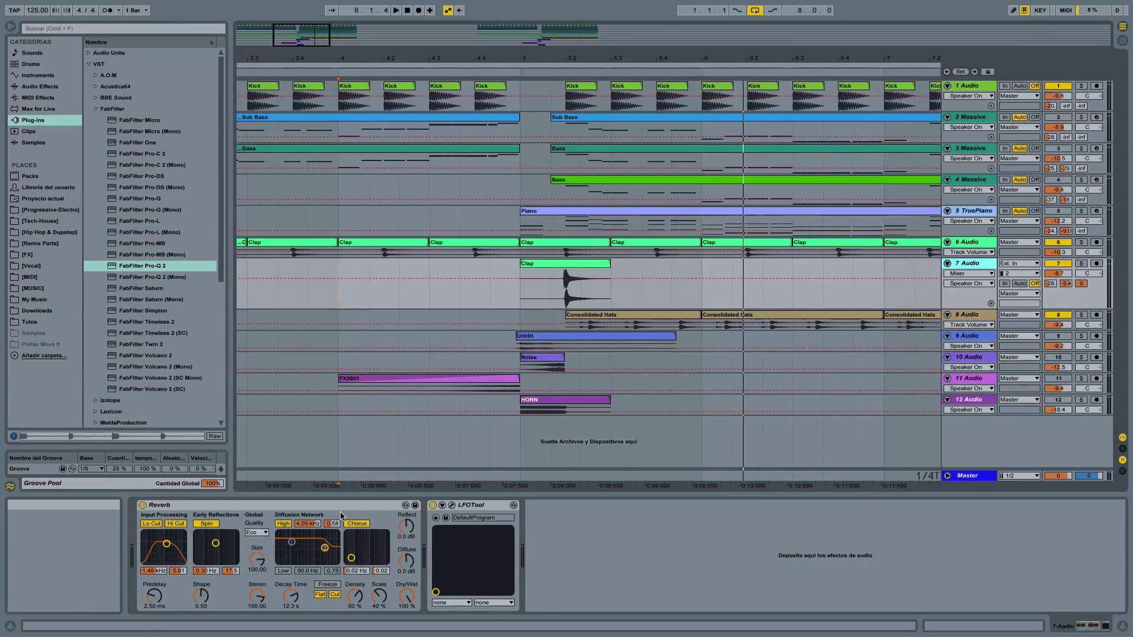
click(401, 602)
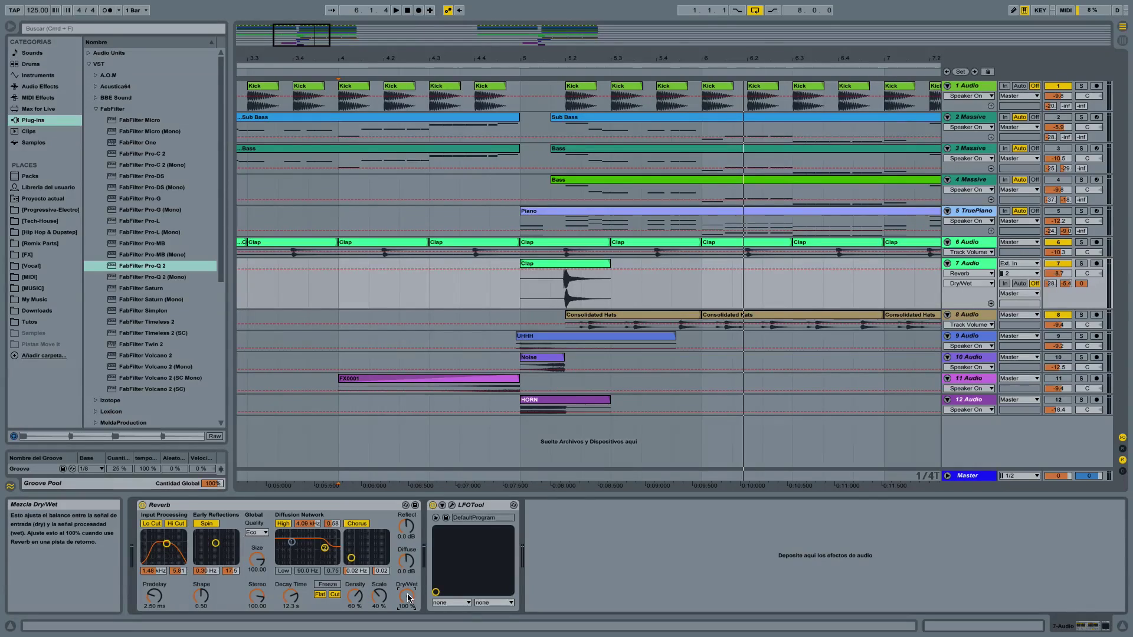
click(1082, 263)
- Add a second Reverb from the audio effects between track 7's existing Reverb and LFOTool
click(40, 86)
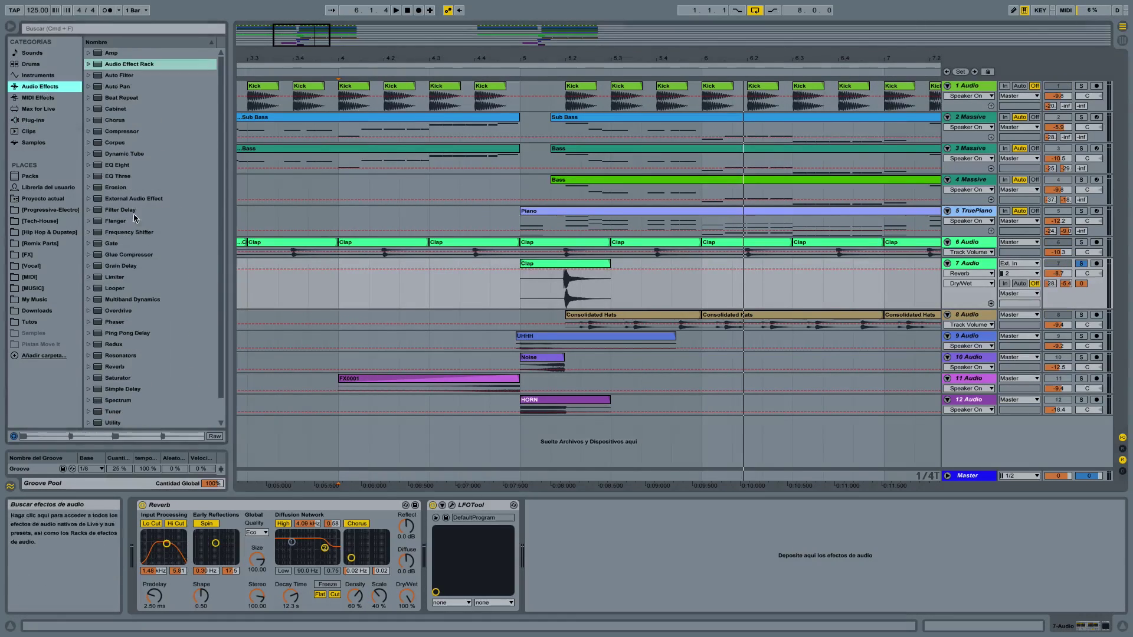
scroll(136, 331, down, 1)
drag(108, 346, 432, 514)
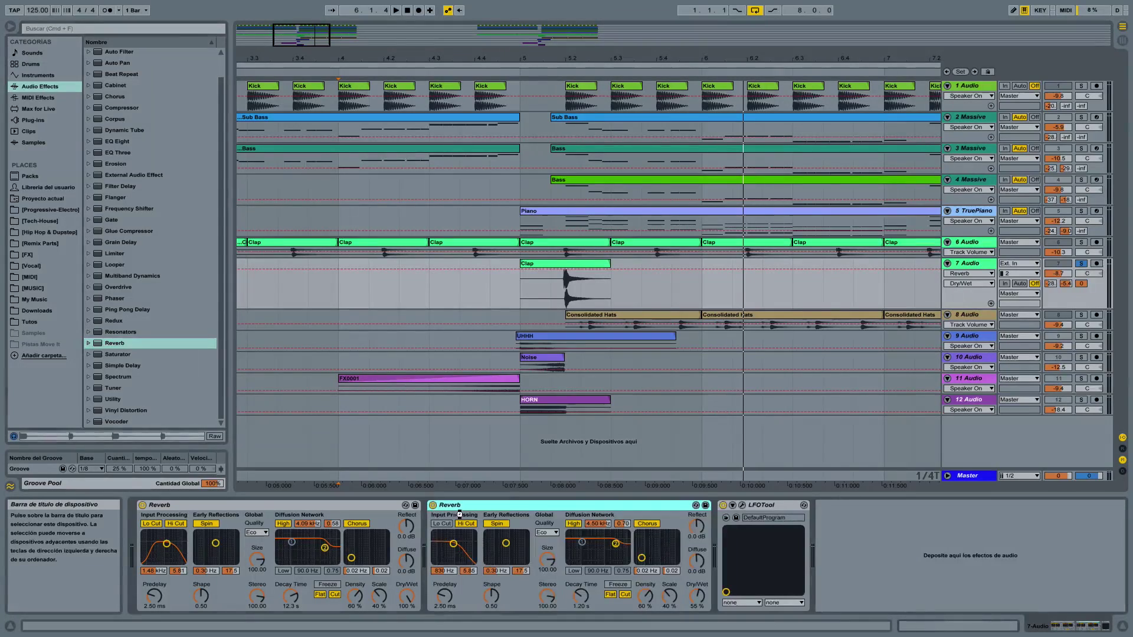
- Set the new Reverb to 100% Dry/Wet, 4.38 kHz high diffusion frequency and 11.2 s decay time, with the input low cut enabled
double_click(693, 606)
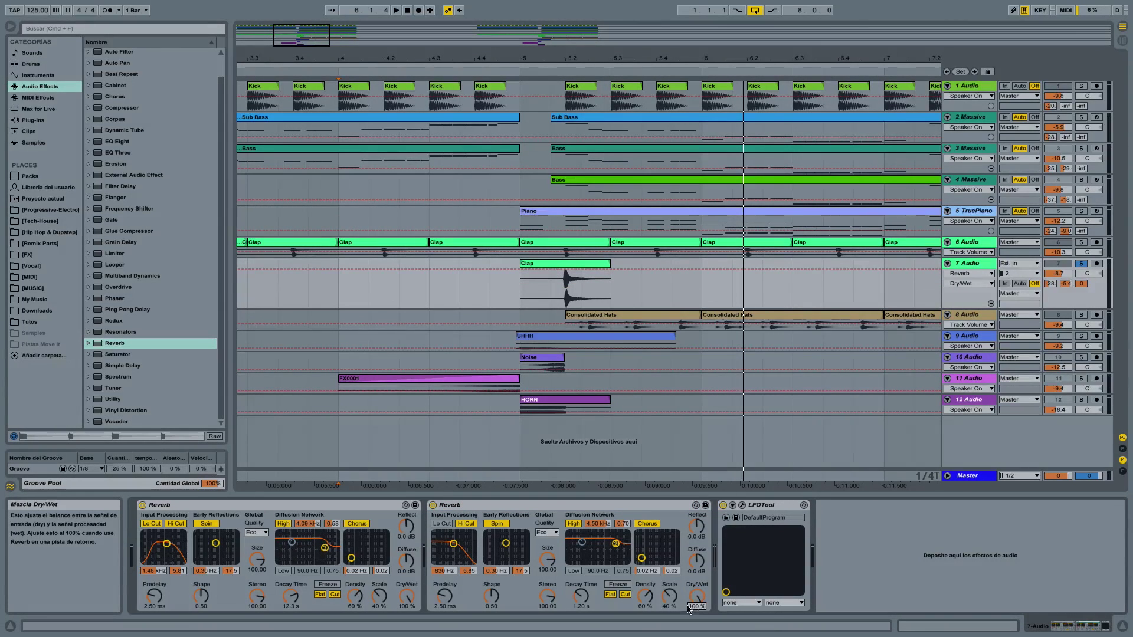
drag(618, 548, 616, 549)
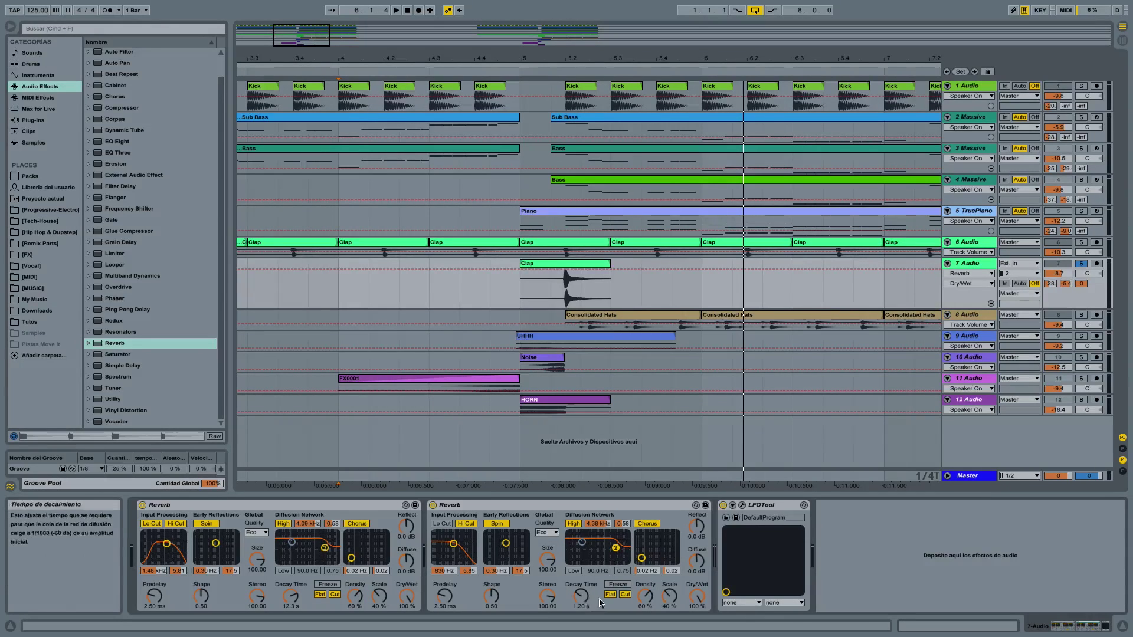
drag(581, 596, 581, 552)
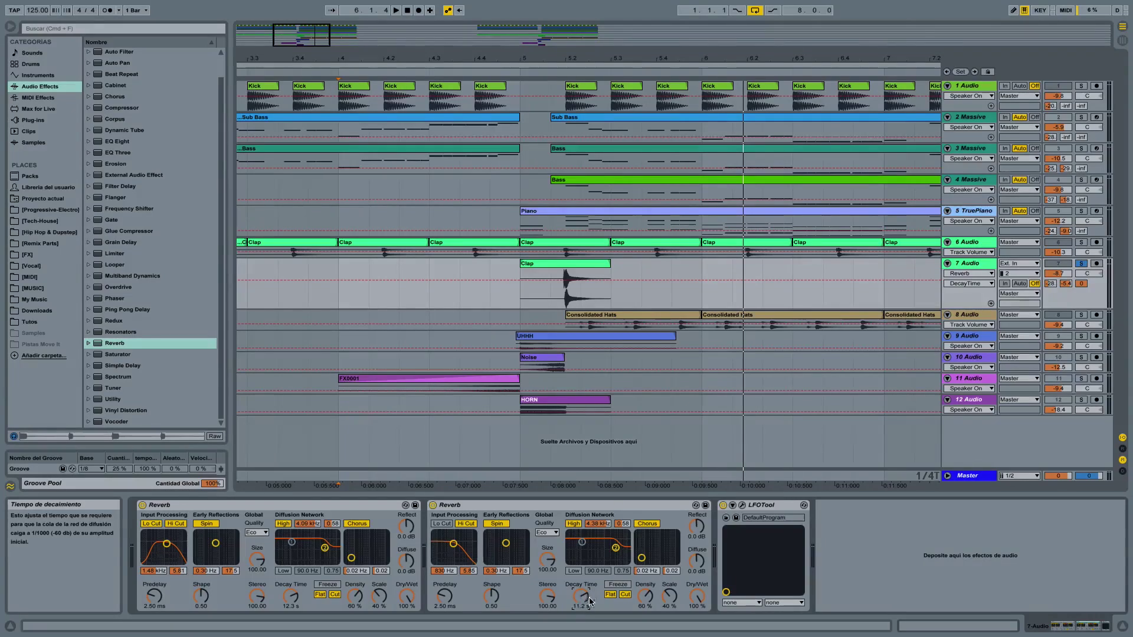
click(441, 525)
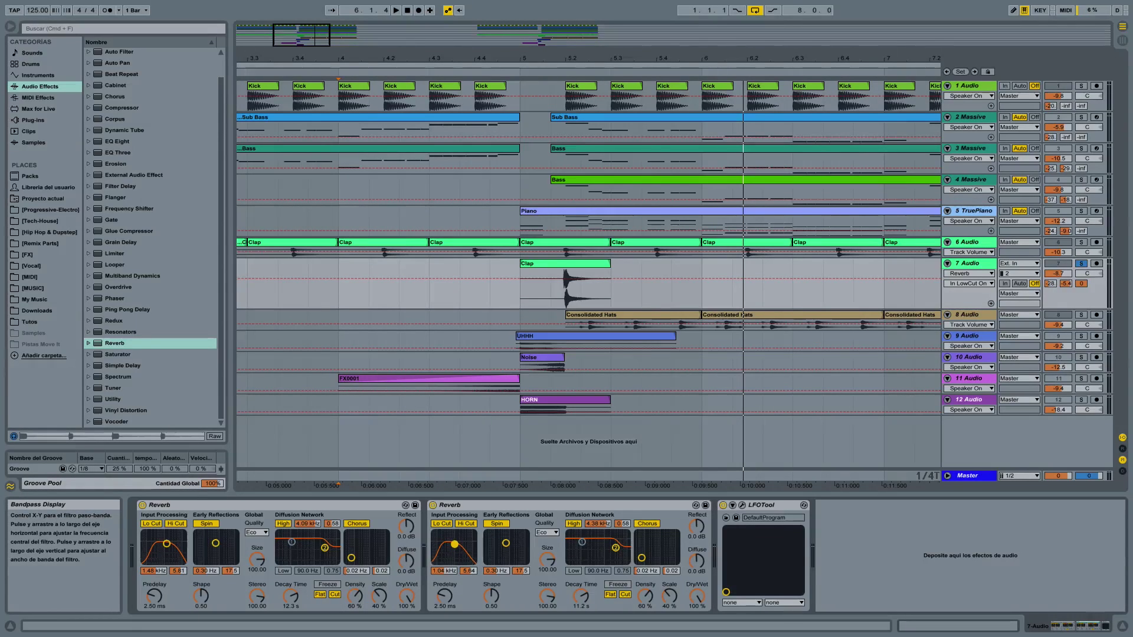
- Bypass the first Reverb, play the soloed clap from 5.1.1, and raise the second Reverb's input filter frequency to 2.12 kHz
click(143, 505)
click(520, 280)
key(space)
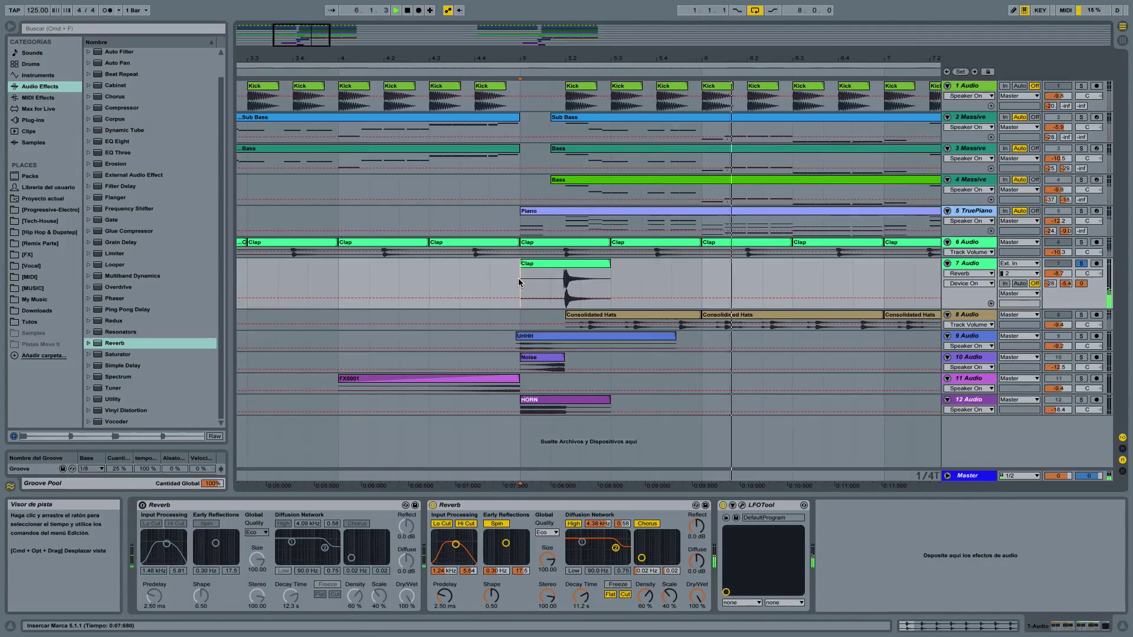
key(space)
key(space)
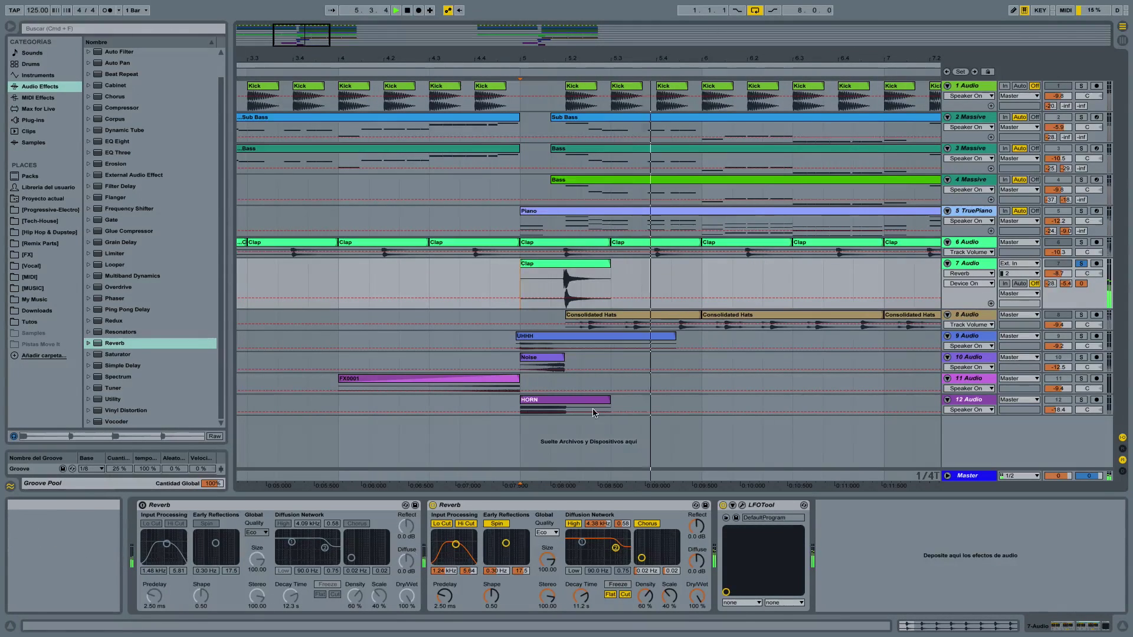
drag(463, 540, 461, 548)
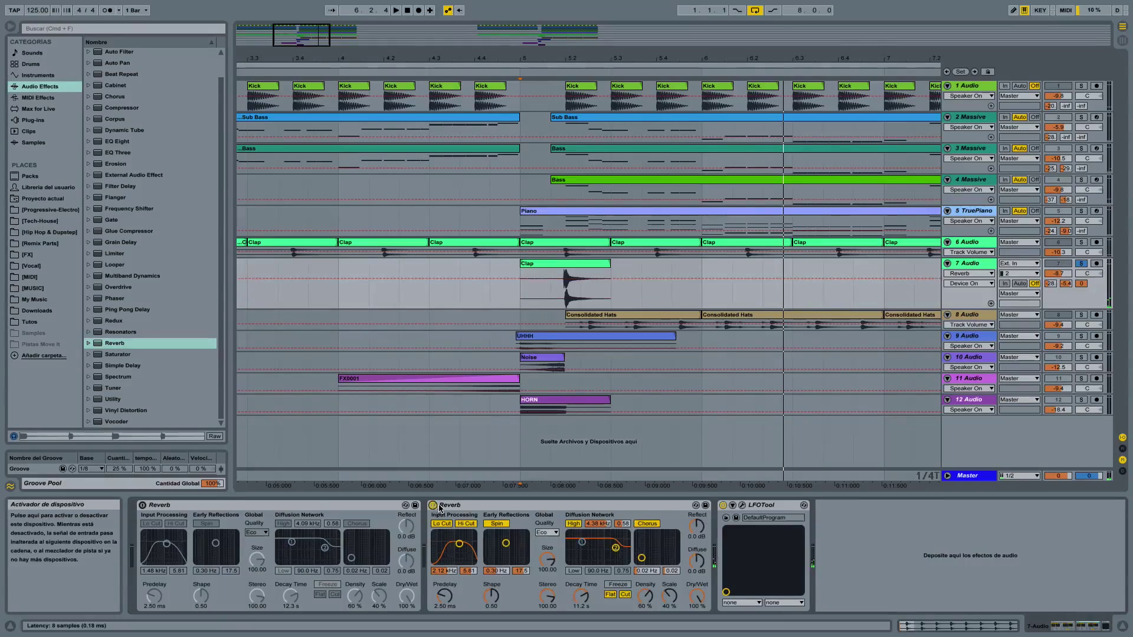
- Inspect the volume-shaping curve in the LFOTool on track 7 and close its window
click(742, 505)
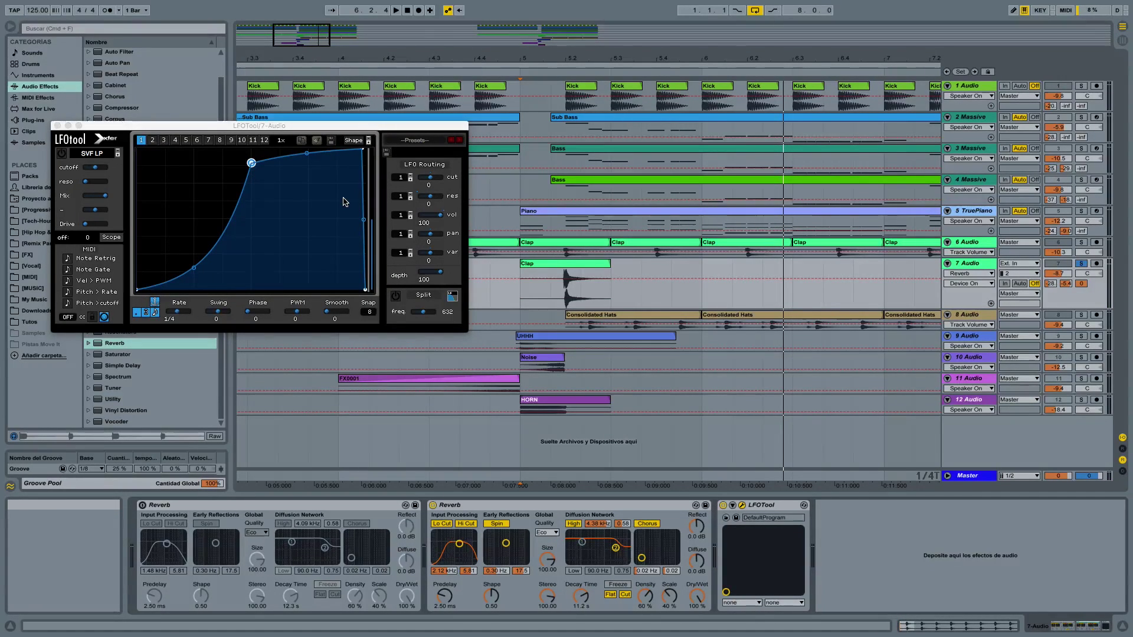
click(57, 126)
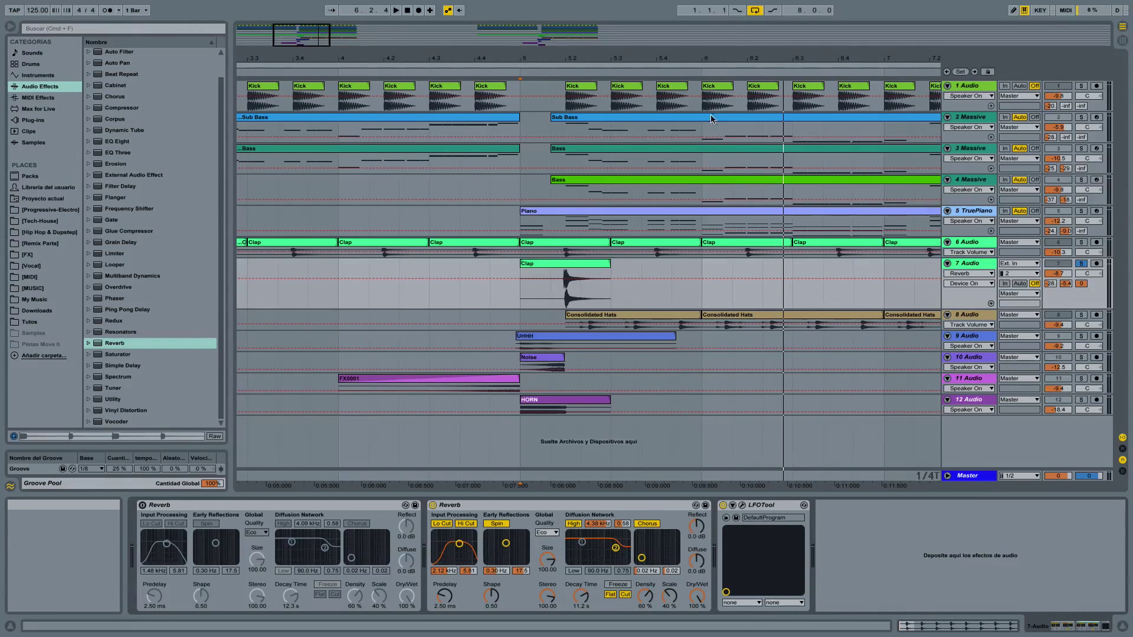
- Unsolo the track 7 clap and play the active tracks together from bar 4
key(minus)
key(minus)
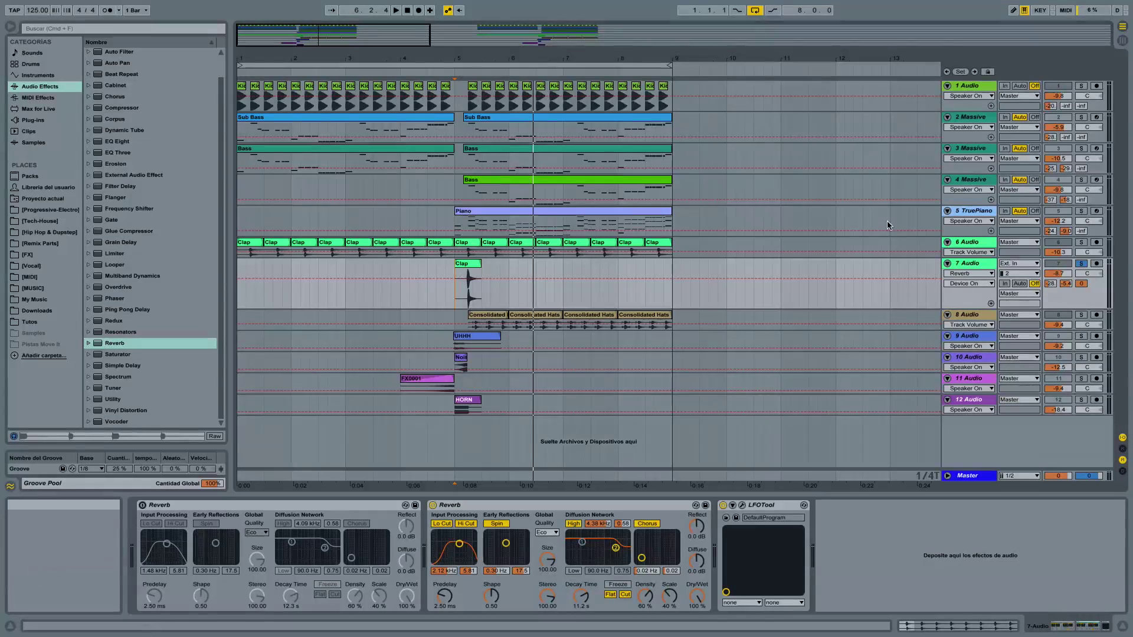
click(1081, 264)
click(399, 295)
key(space)
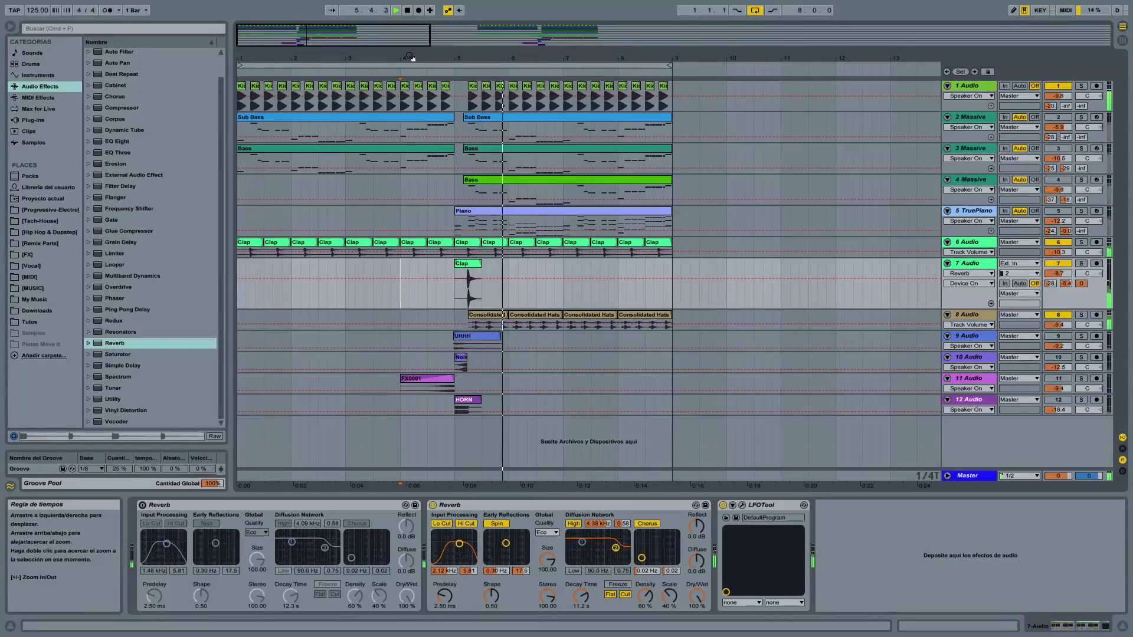
mouse_move(412, 57)
mouse_down()
mouse_move(411, 74)
mouse_move(411, 64)
mouse_up()
key(space)
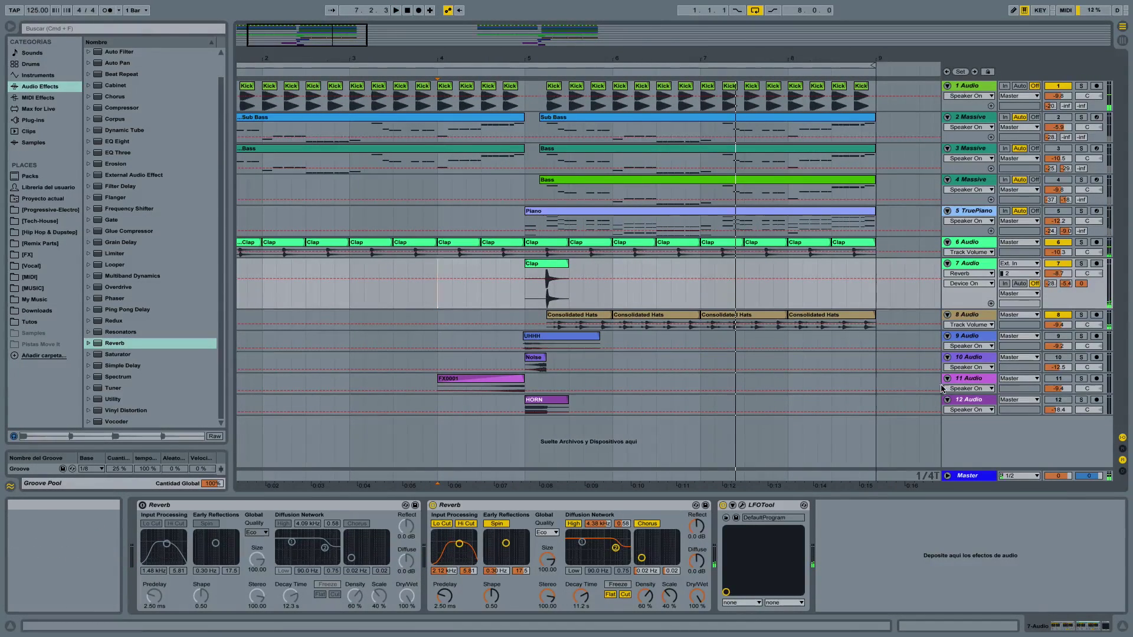
- Activate track 11, enlarge its lane and display the fades of the FX0001 clip
click(1059, 382)
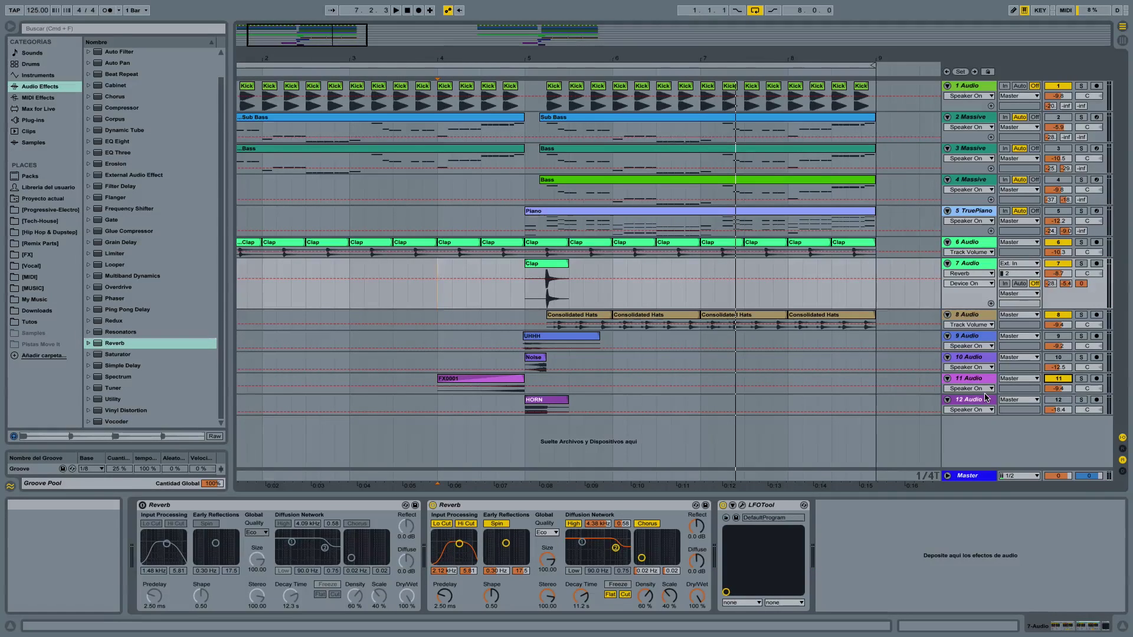
drag(984, 395, 983, 415)
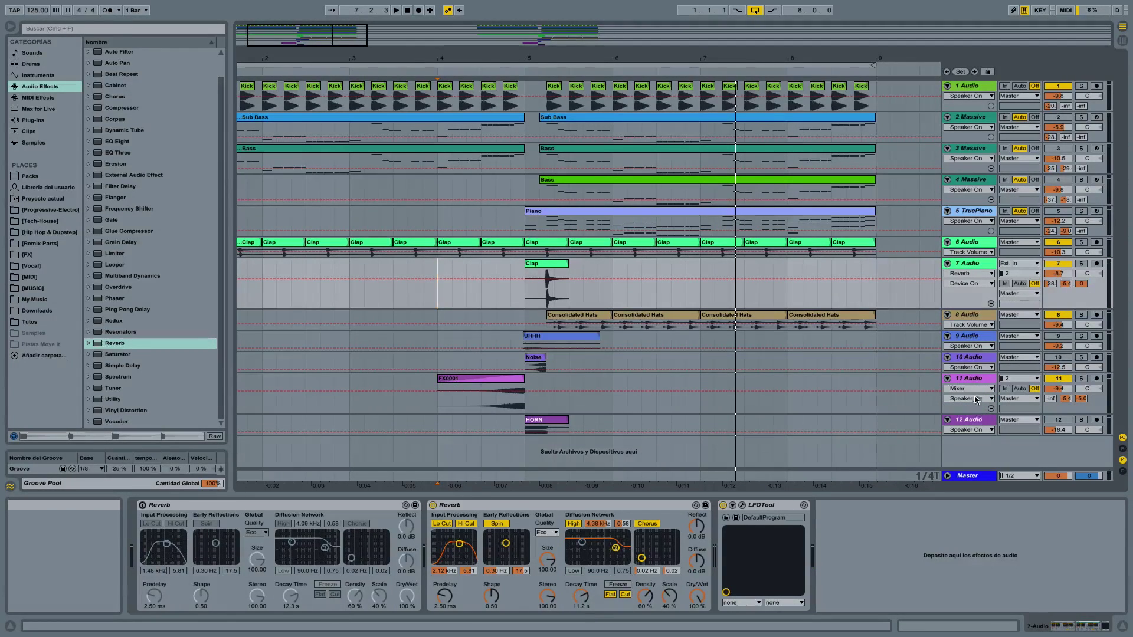
click(962, 388)
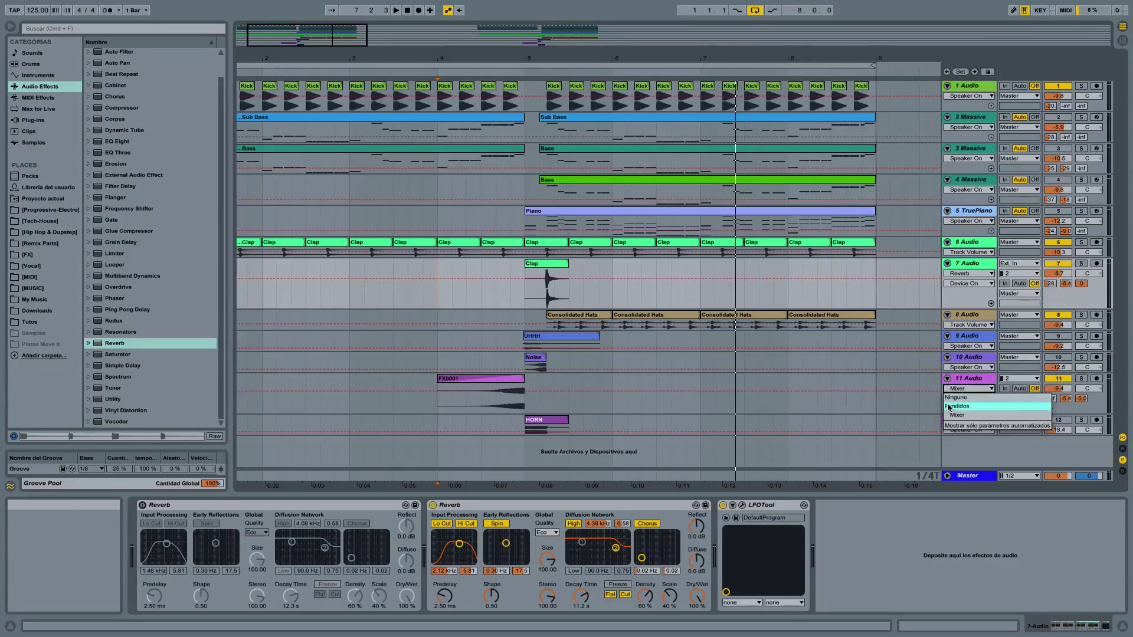
click(968, 411)
- Select the FX0001 clip to inspect its fade-in curve, and play the arrangement from 2.1.3
mouse_move(437, 381)
mouse_down()
mouse_move(239, 383)
mouse_move(461, 386)
mouse_up()
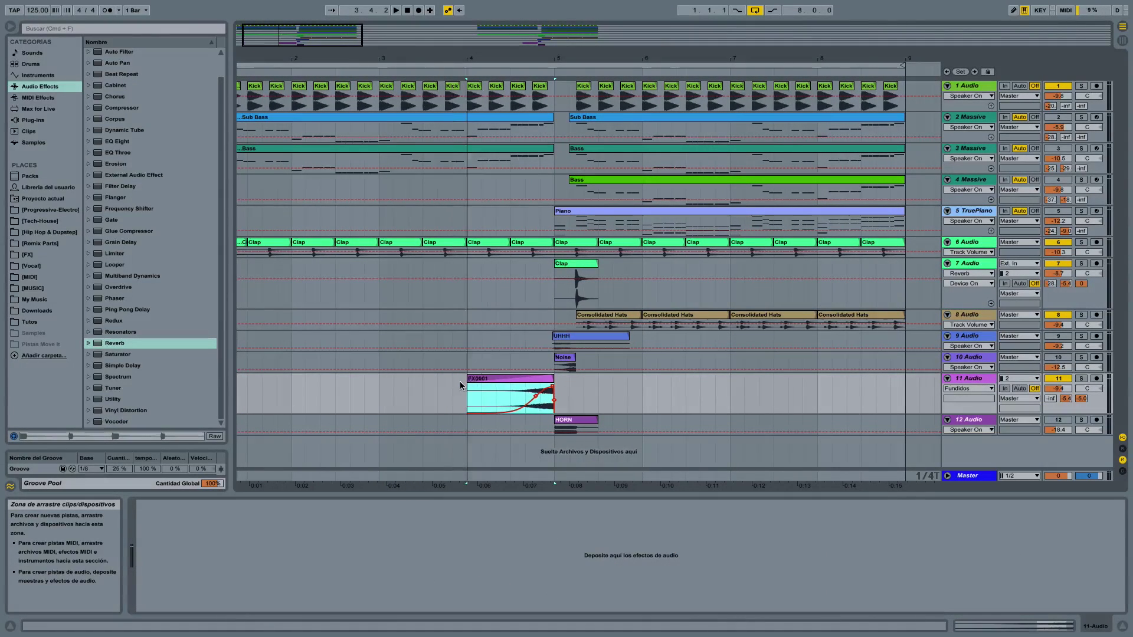
click(306, 395)
key(space)
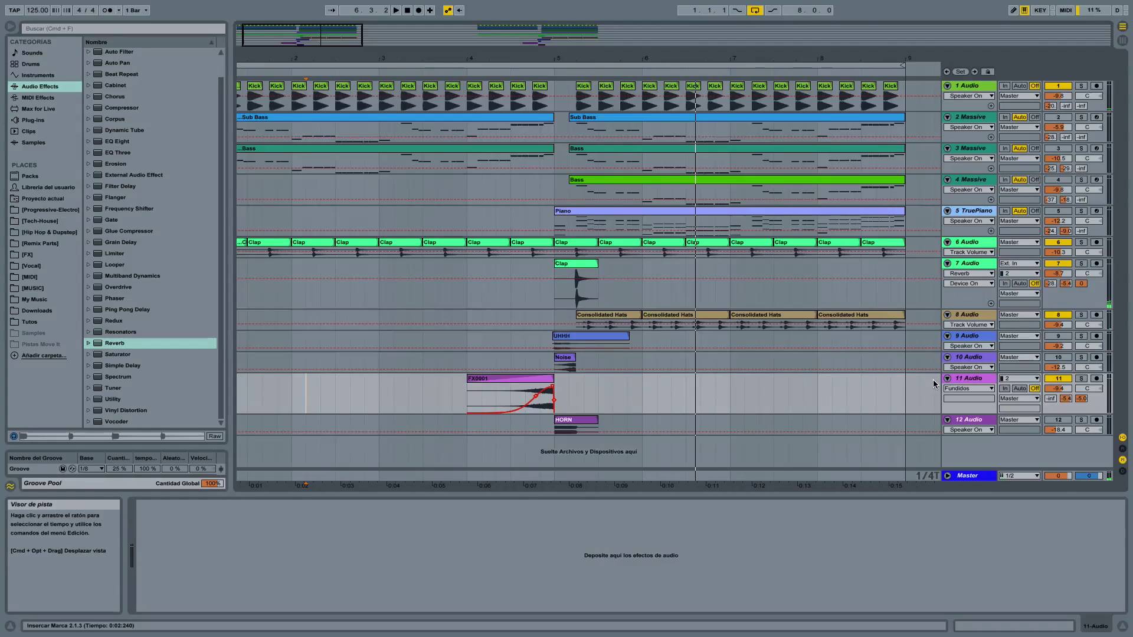
- Trim the start of the track 5 Piano clip to 5.1.3 and activate tracks 2, 3 and 9
drag(556, 214, 568, 210)
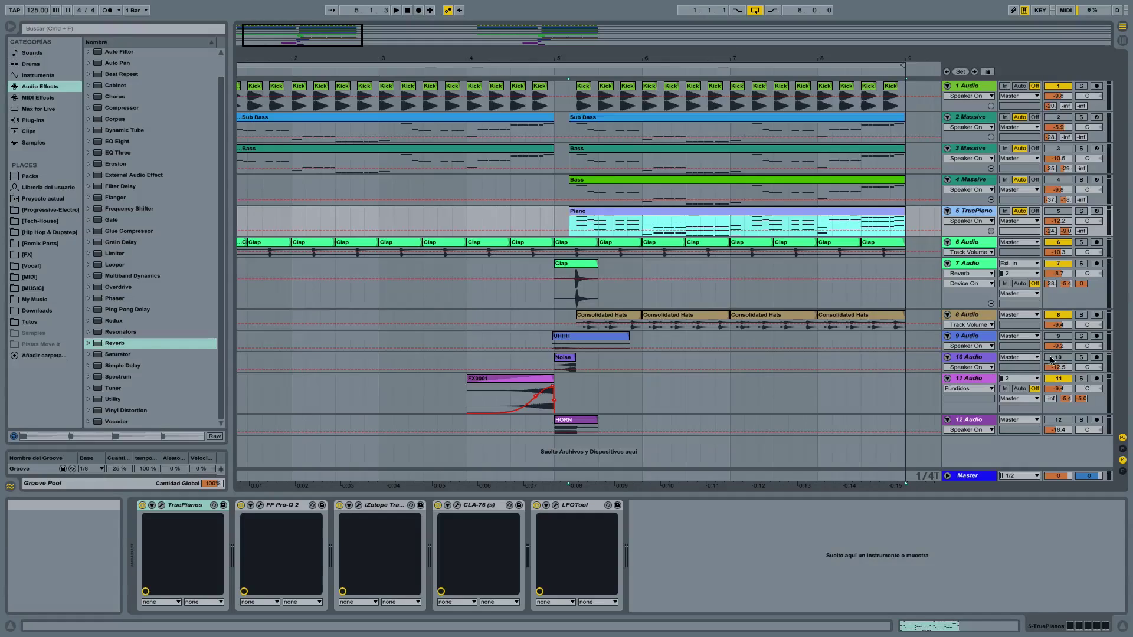
click(1062, 339)
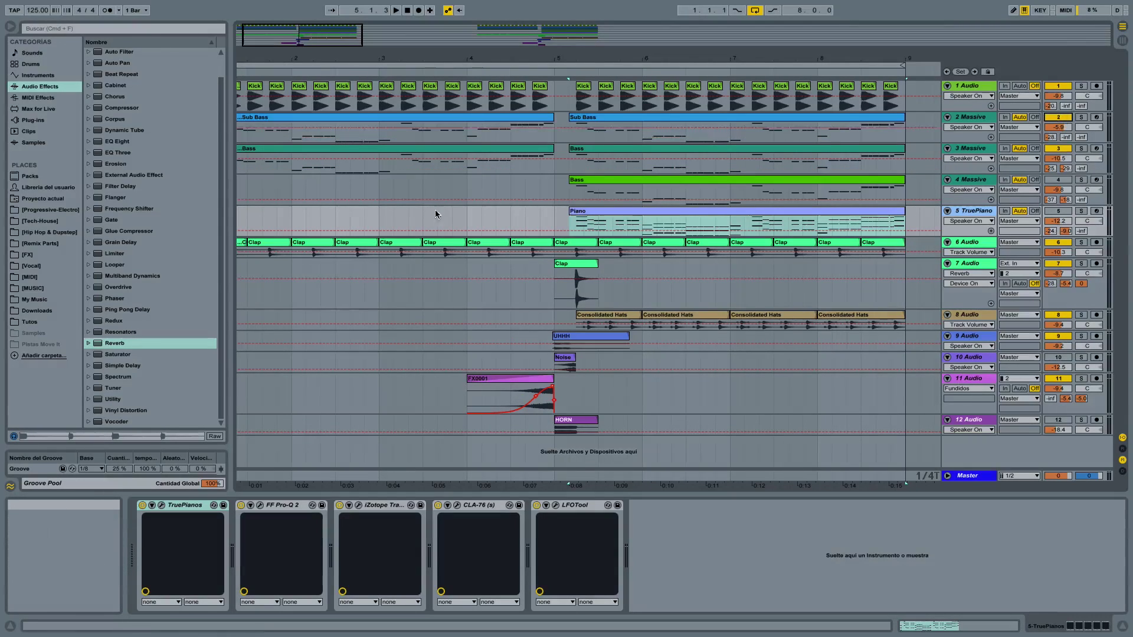
- Play the transition from within bar 3 with the UHHH clip and activate the track 4 bass during playback
click(412, 211)
key(space)
click(1059, 179)
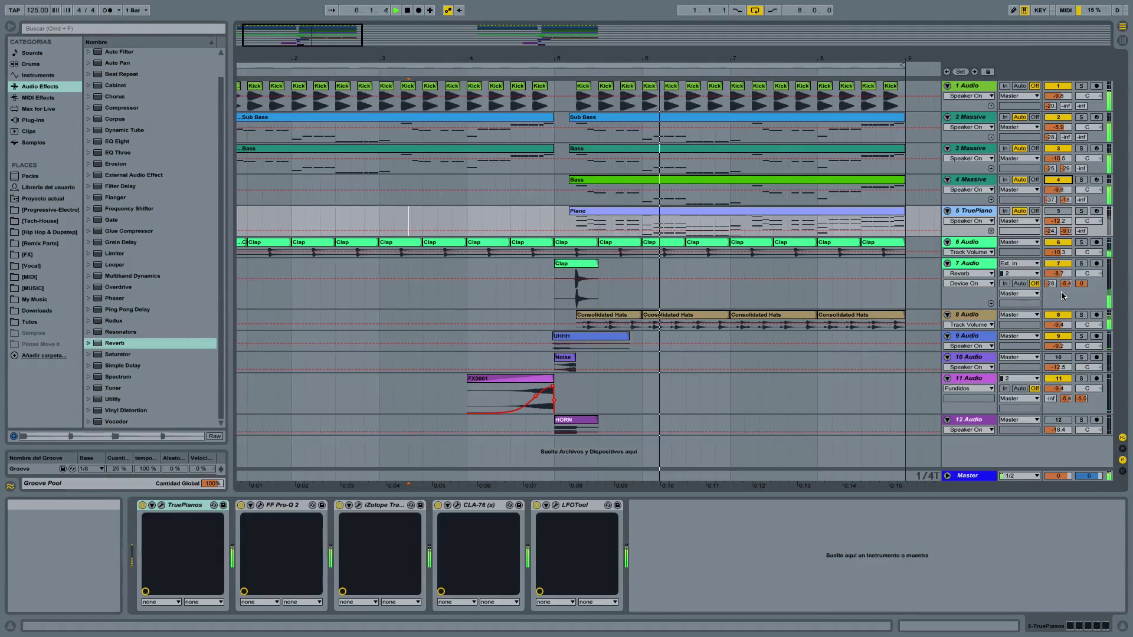
key(space)
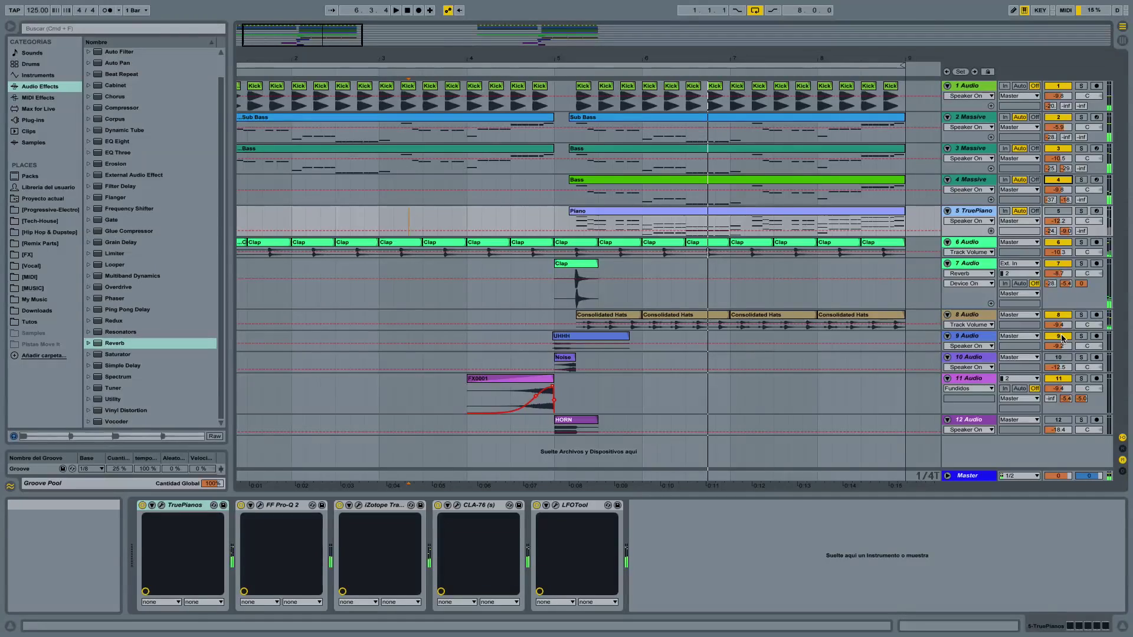
- Mute track 9, activate the track 10 Noise, and listen to the transition from within bar 3
click(1059, 335)
click(1059, 357)
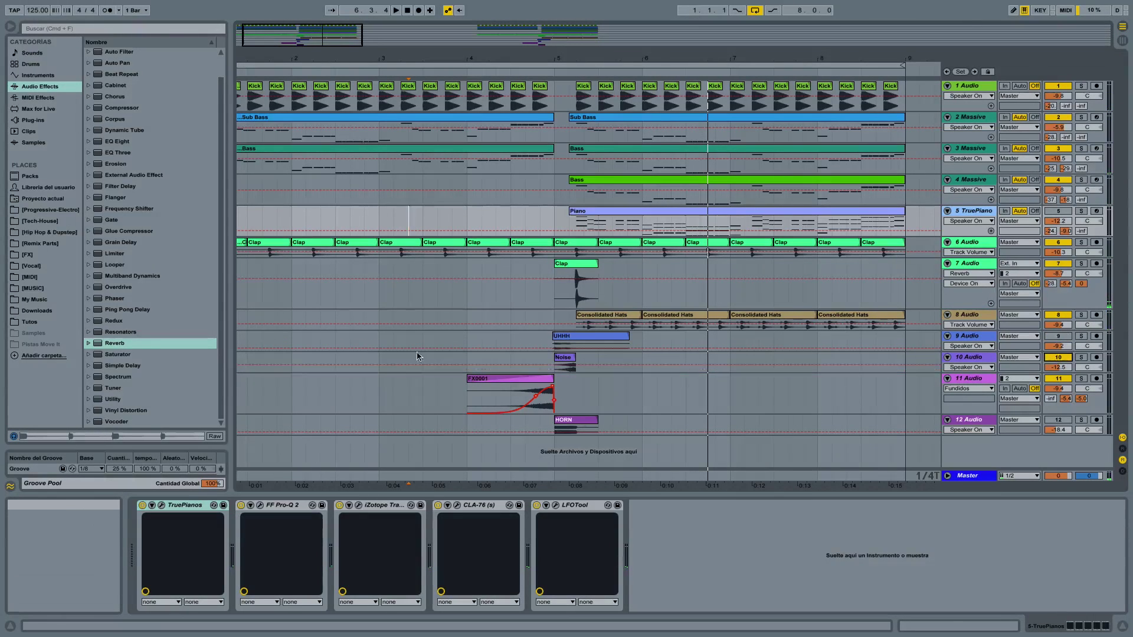
click(397, 352)
key(space)
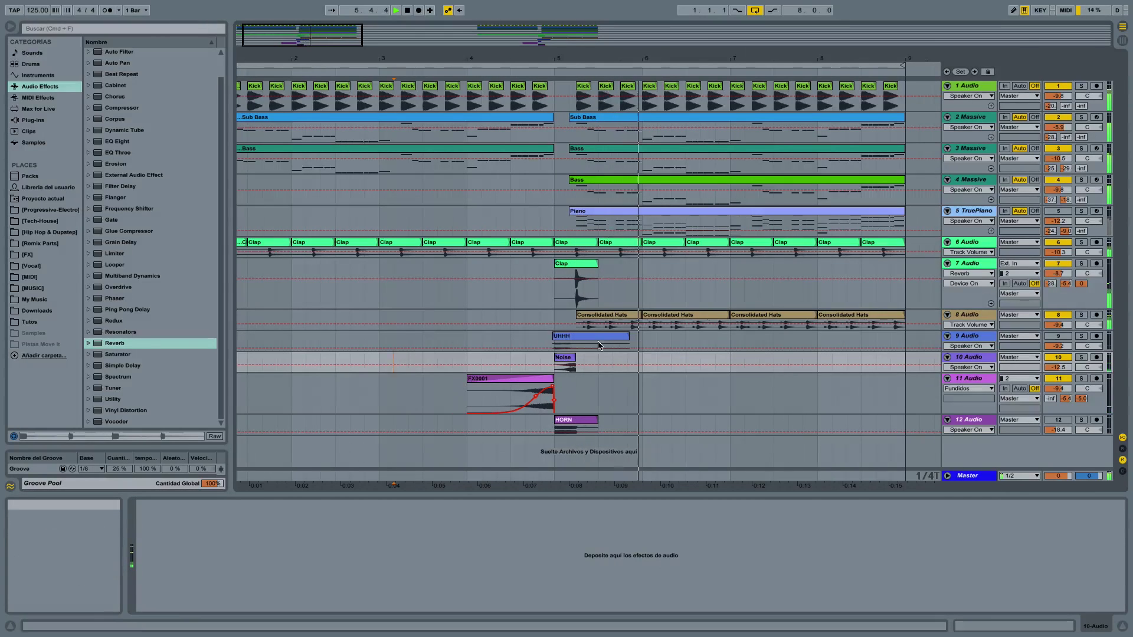
key(space)
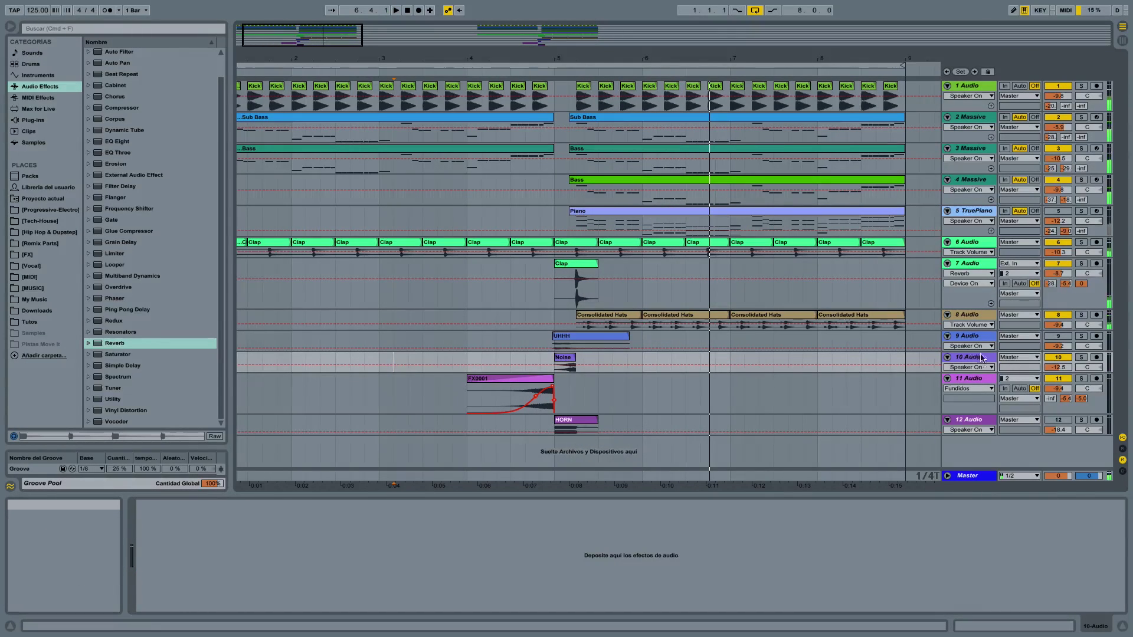
- Mute the track 10 Noise, activate the track 12 HORN, and play the transition from 3.1.1
click(1061, 359)
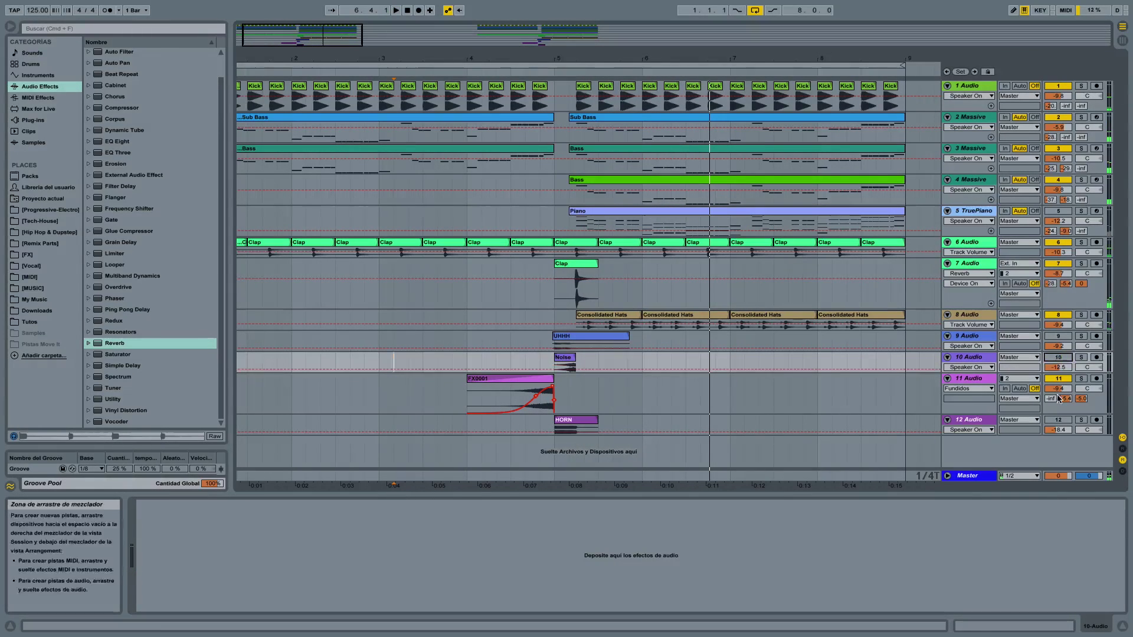
click(373, 377)
key(space)
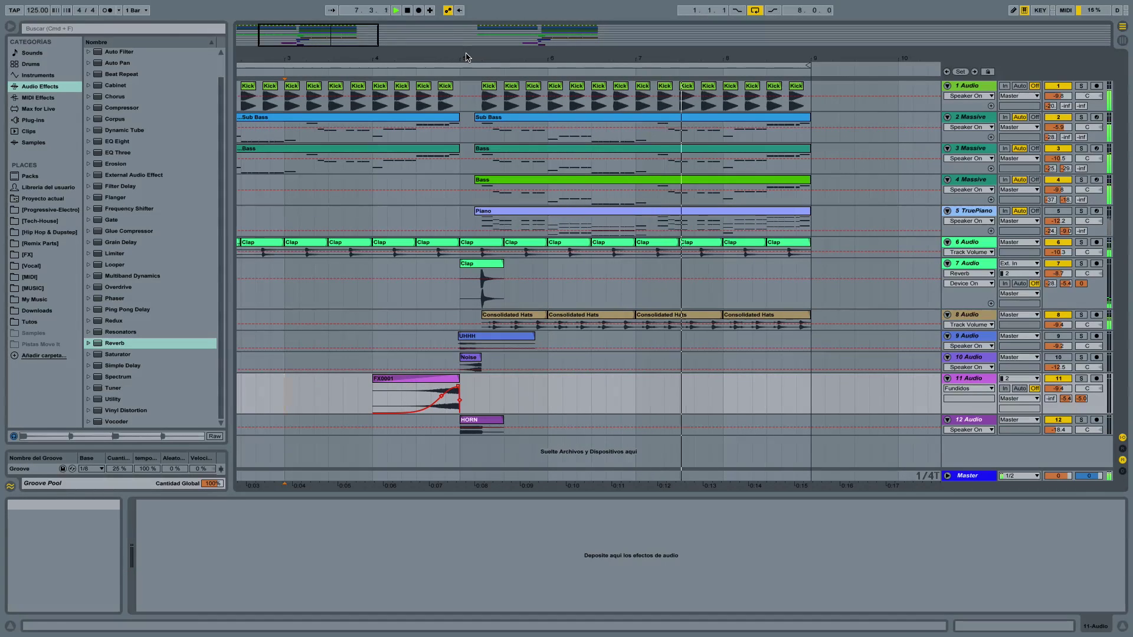
key(minus)
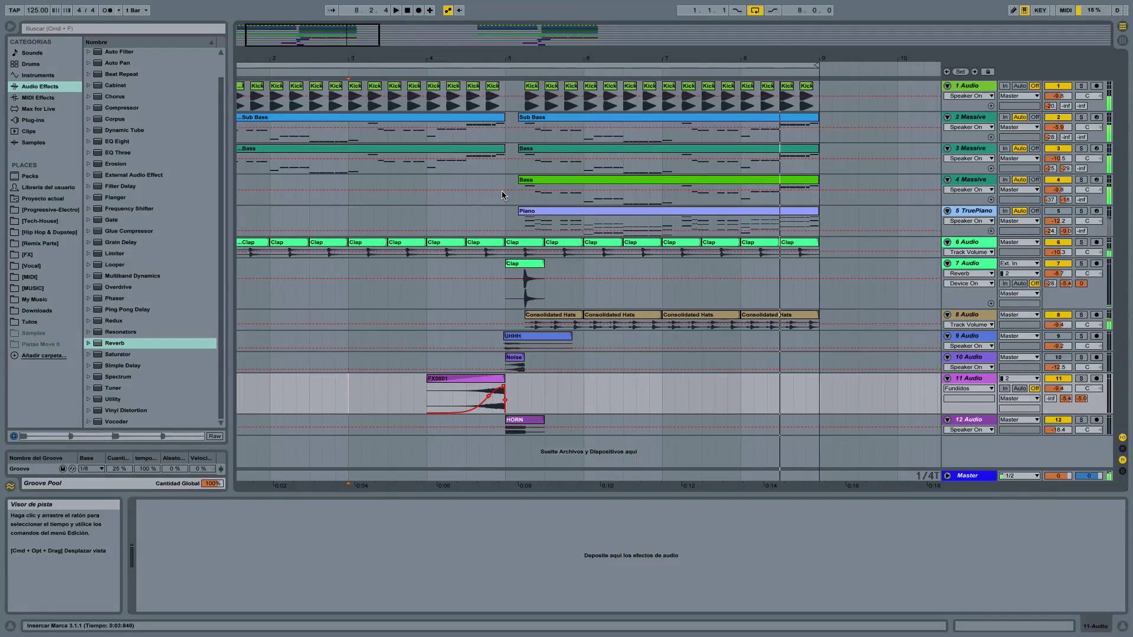